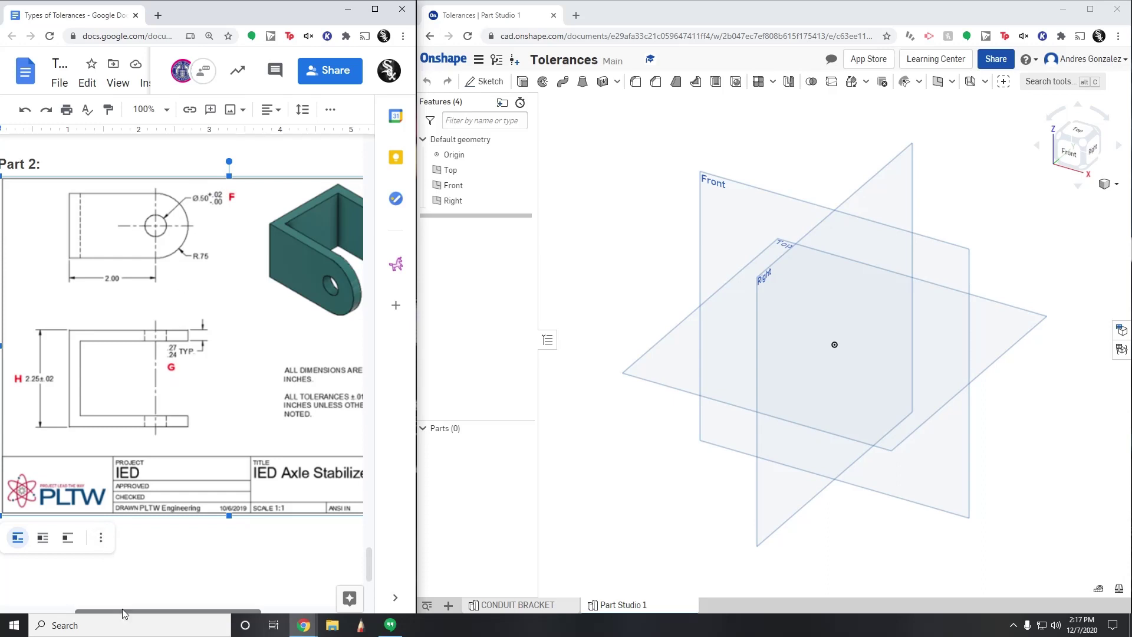
Scroll the Google Docs bracket drawing into view and face Onshape's Front plane.
drag(122, 610, 154, 610)
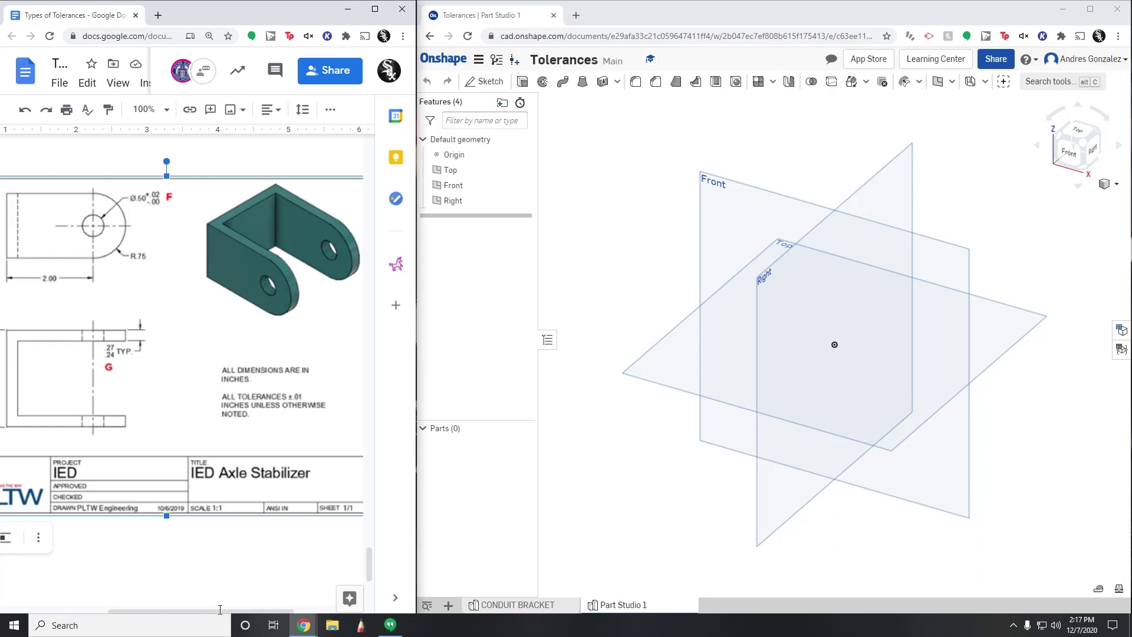
drag(220, 609, 195, 608)
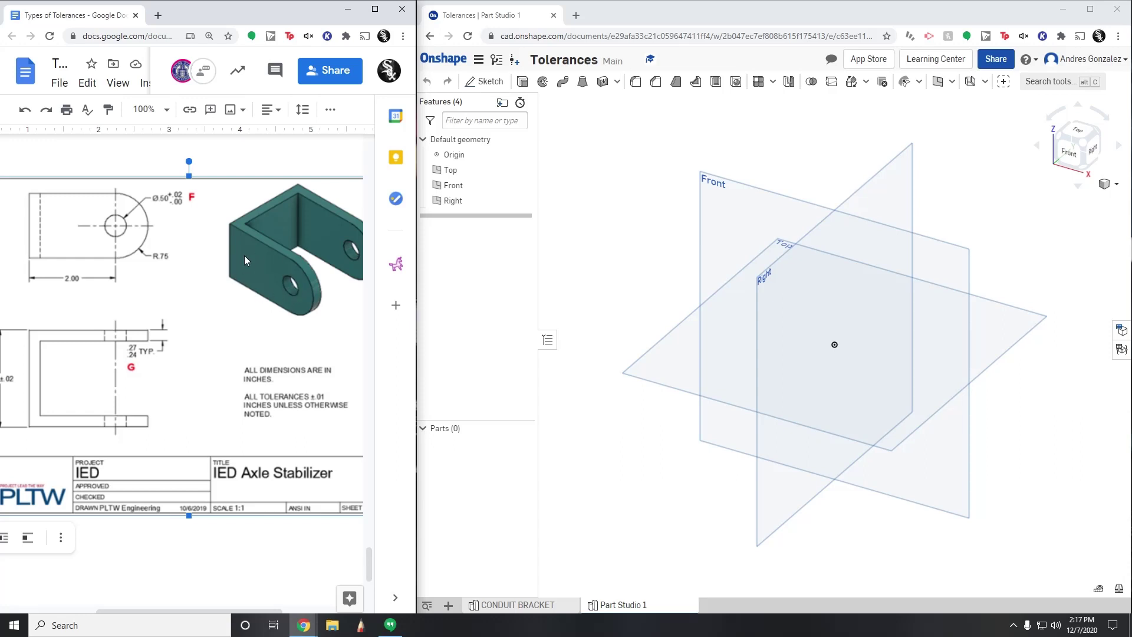
click(1066, 158)
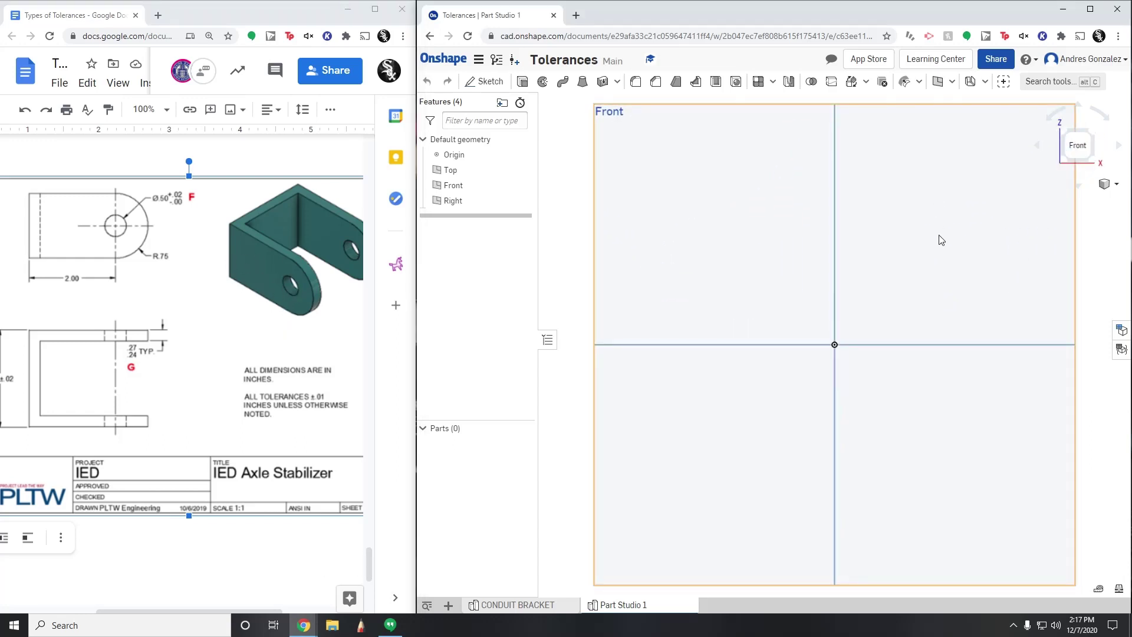
Start a sketch on the Front plane with a 2-long bottom line and a 1.5 vertical line.
click(492, 82)
click(813, 246)
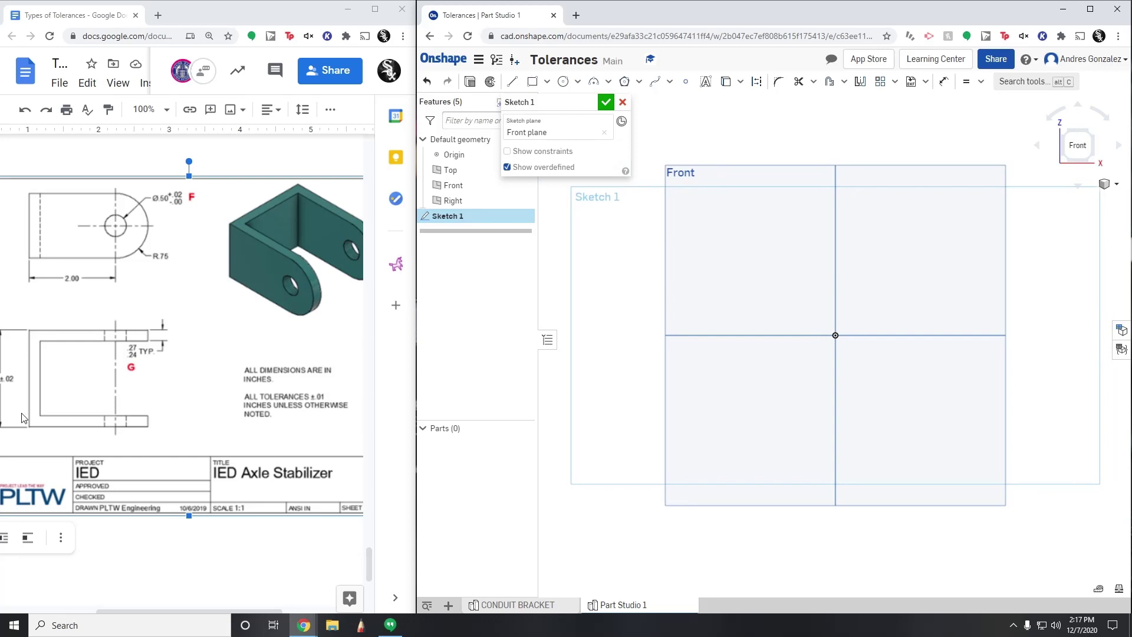
drag(165, 614, 138, 614)
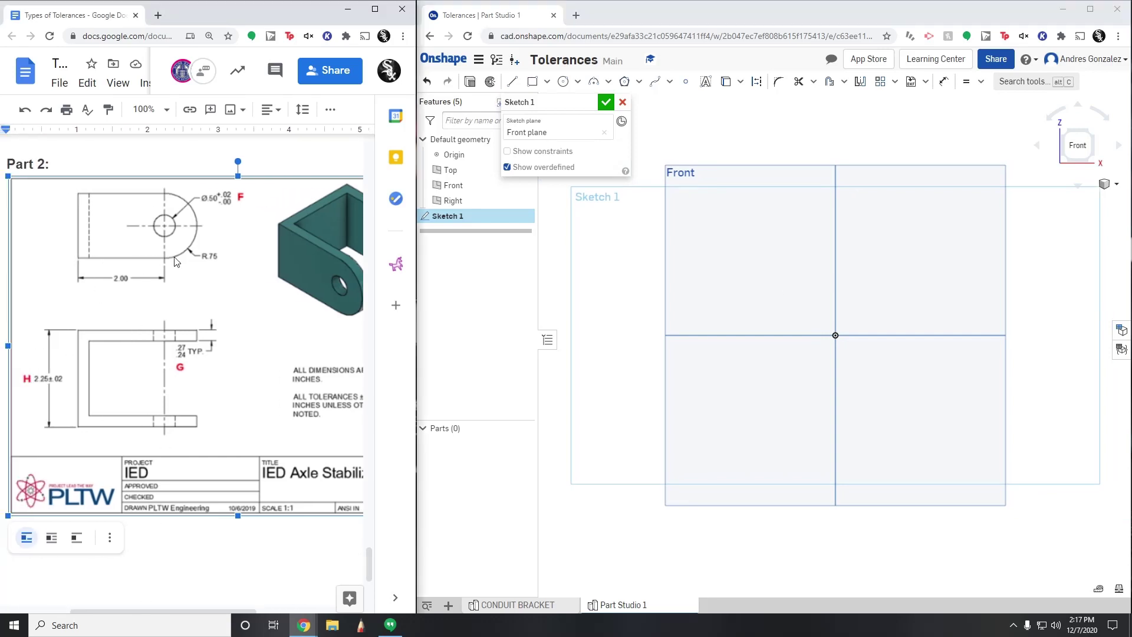
click(512, 80)
click(835, 335)
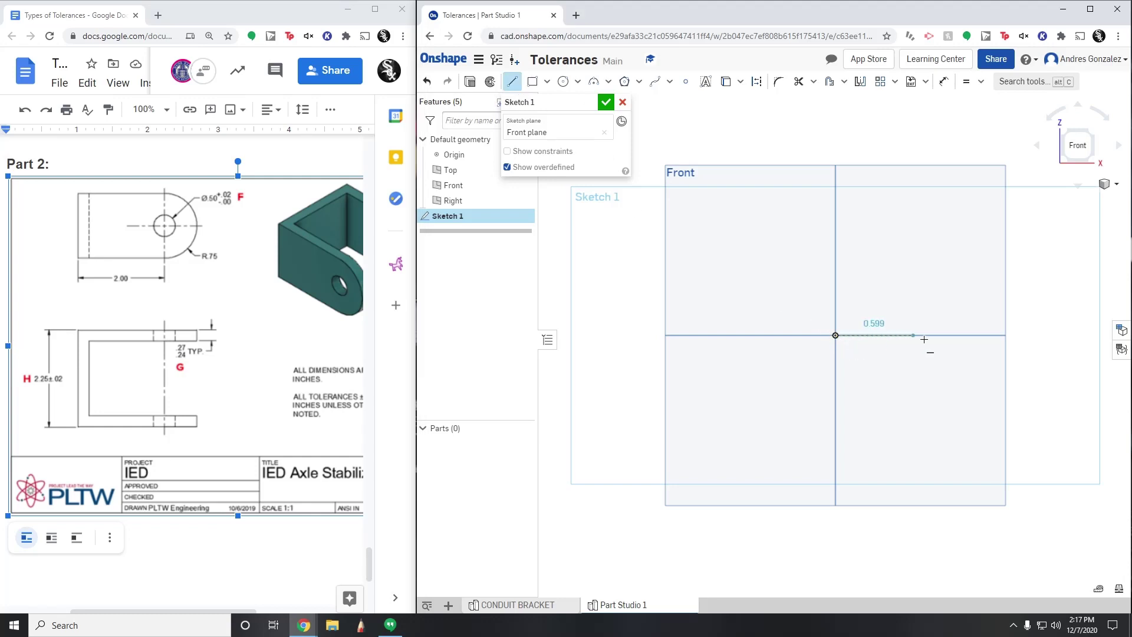
click(949, 335)
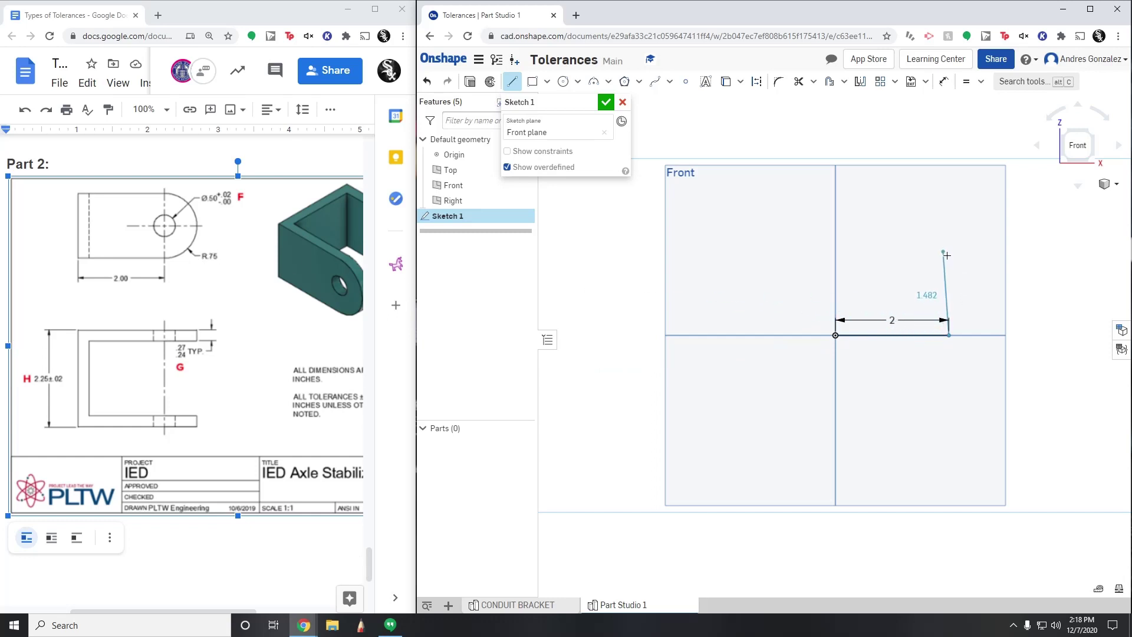
text(1.5)
key(Return)
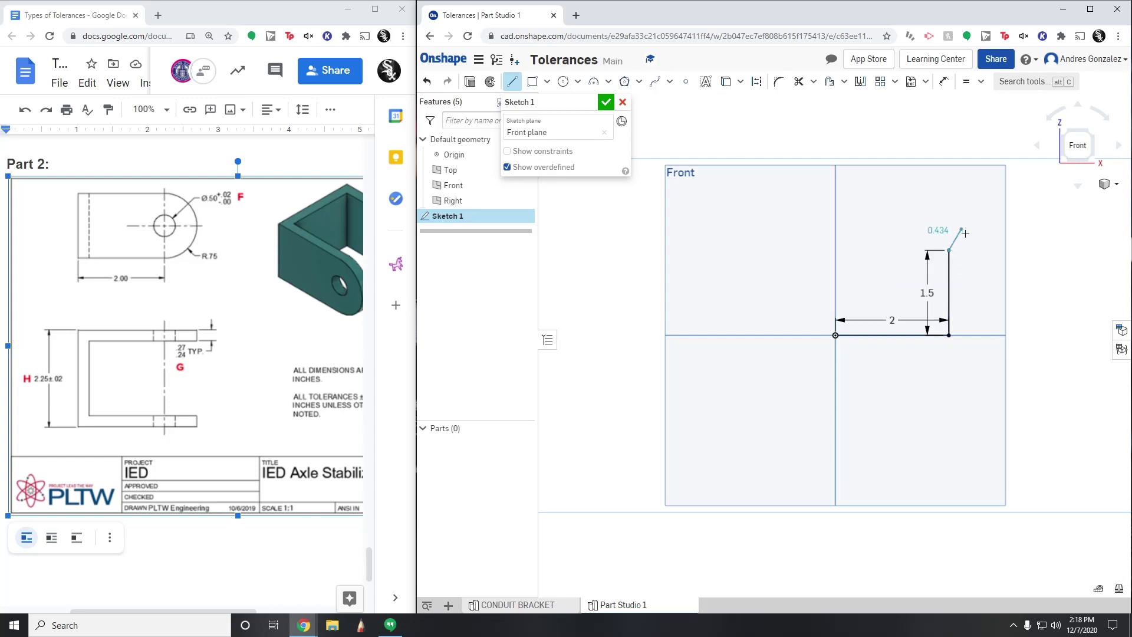
key(Escape)
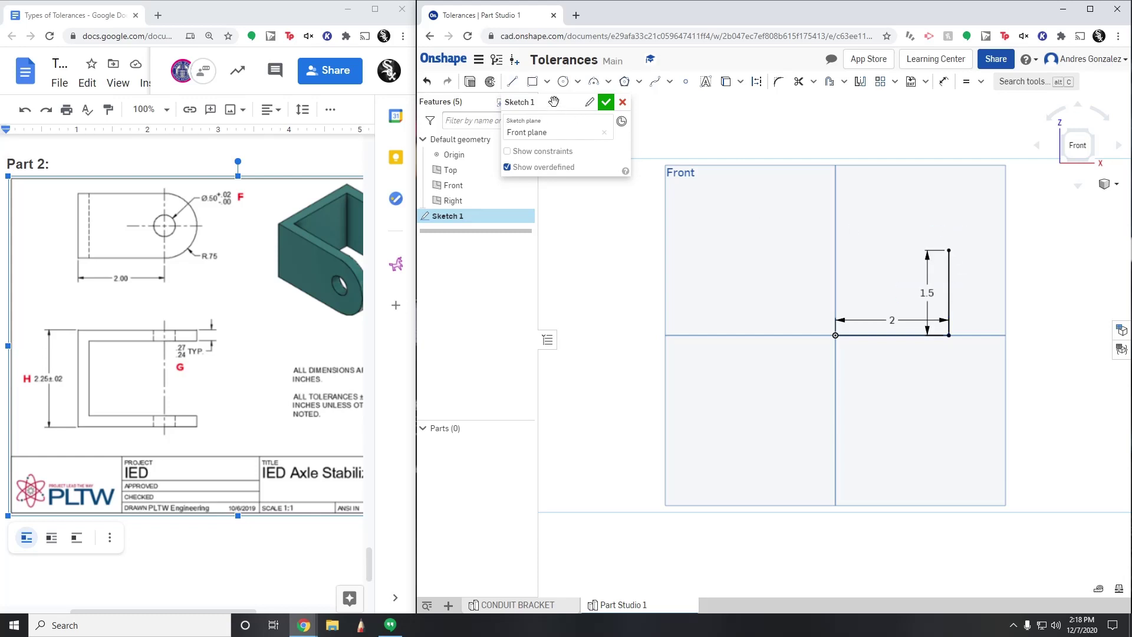
Add a three-point arc bulging right between the vertical line's ends, then undo the conflicting radius.
click(594, 82)
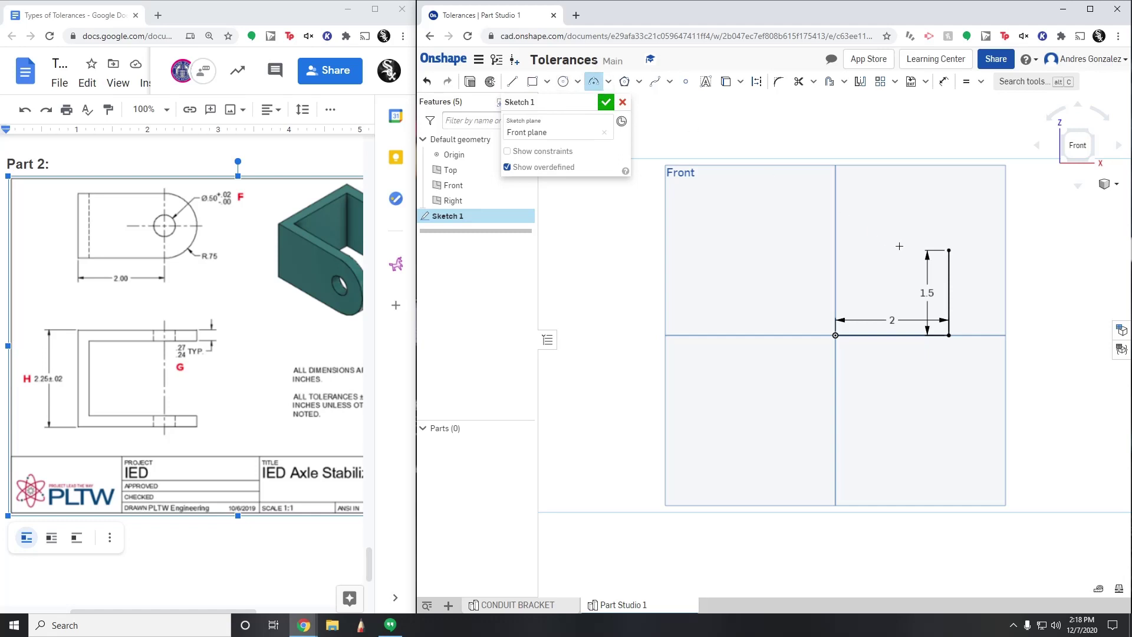
click(949, 335)
click(950, 251)
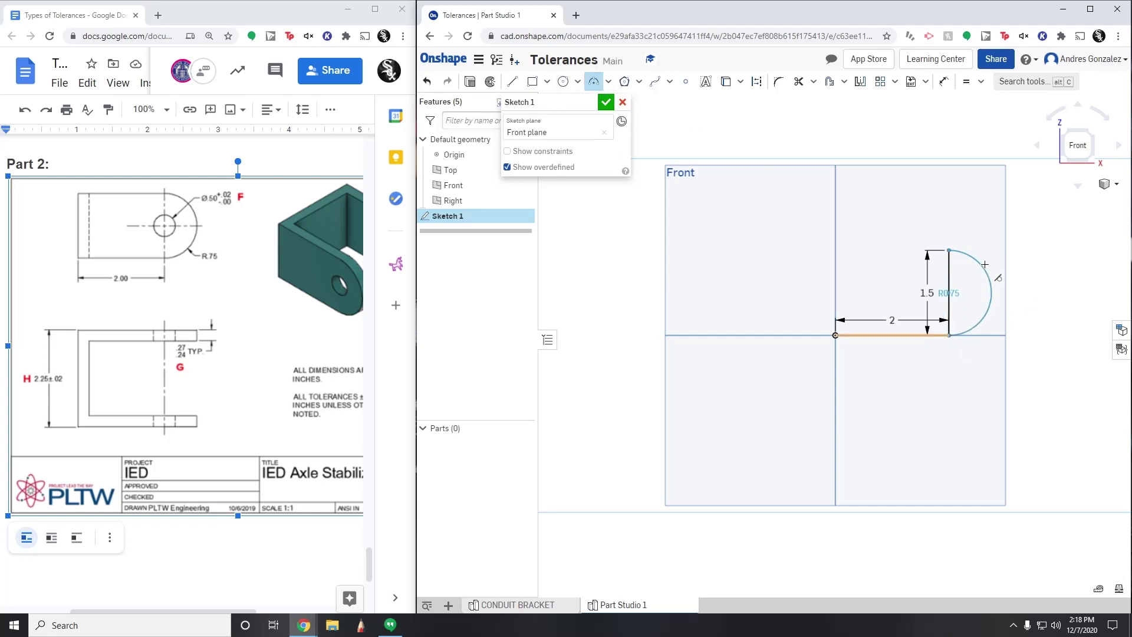
click(984, 265)
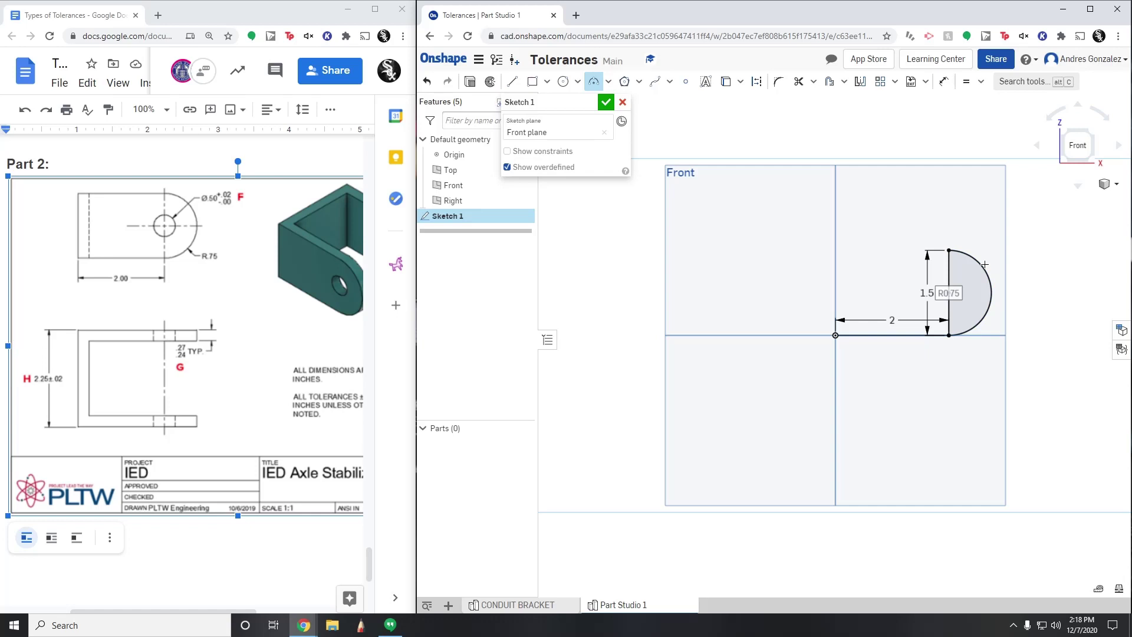
key(Escape)
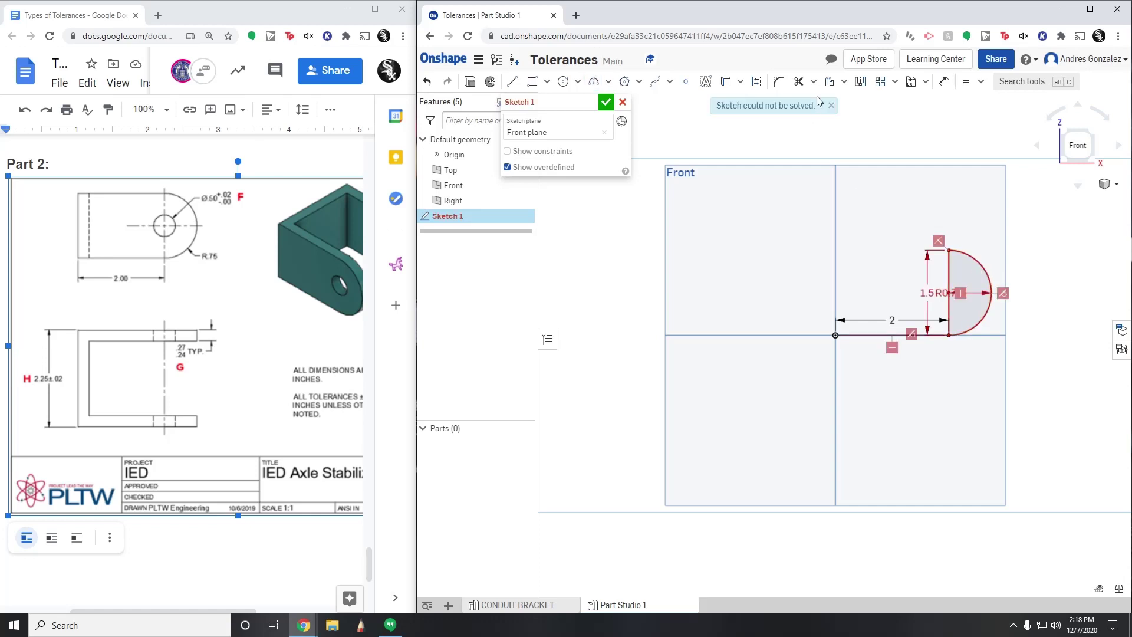
key(ctrl+z)
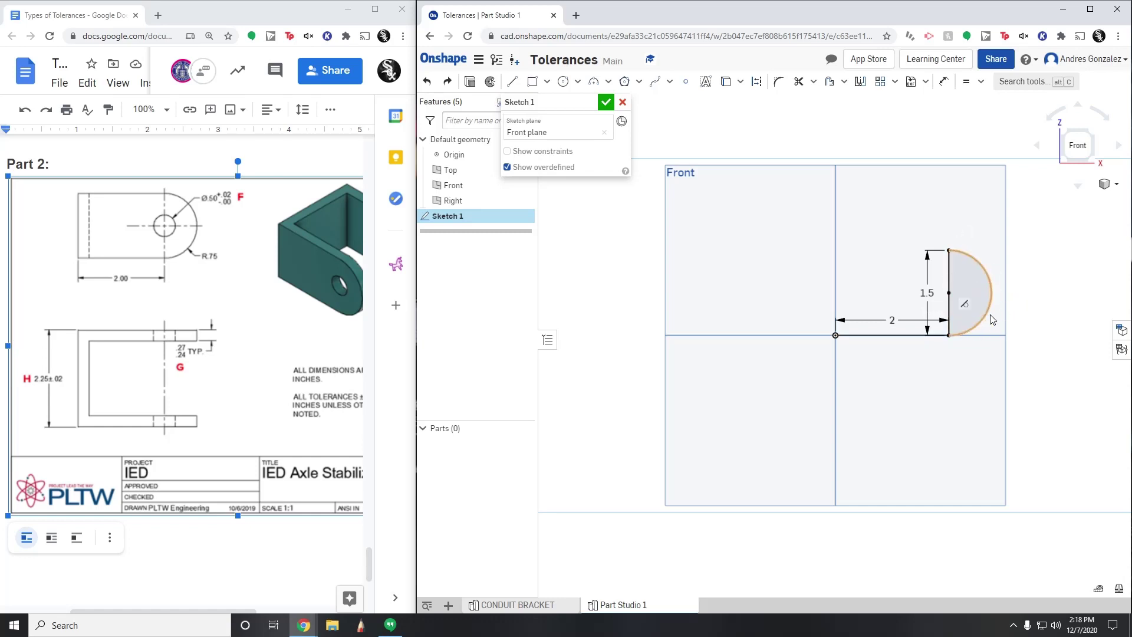
Delete the inner vertical line and close the profile with top and left lines to the origin.
right_click(950, 278)
click(1006, 491)
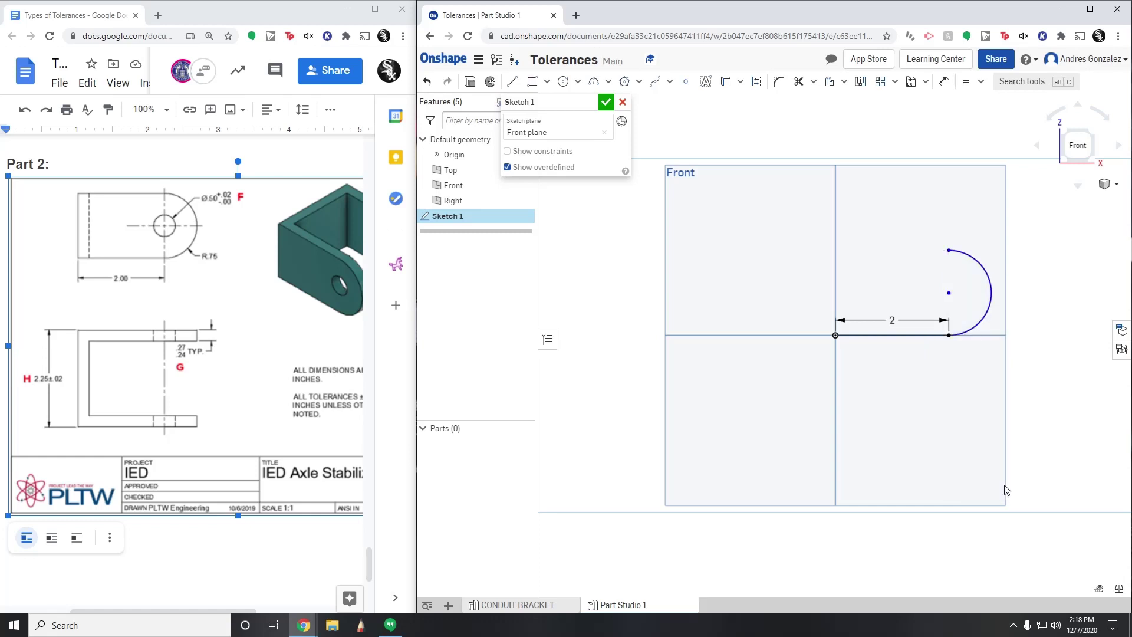
click(512, 81)
click(949, 250)
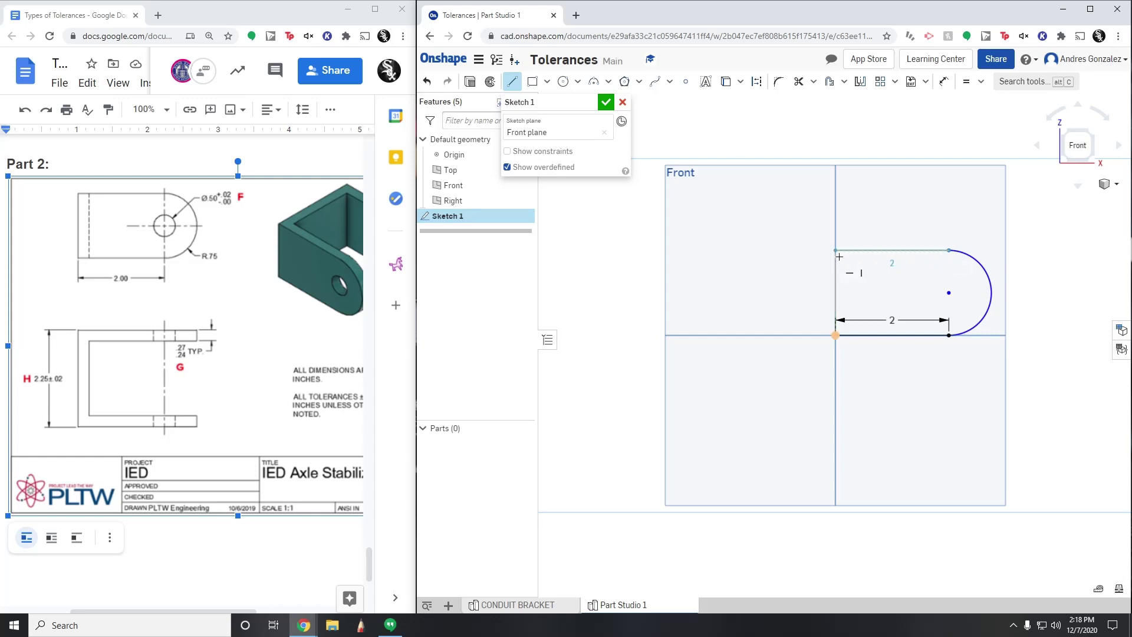
click(835, 250)
click(836, 335)
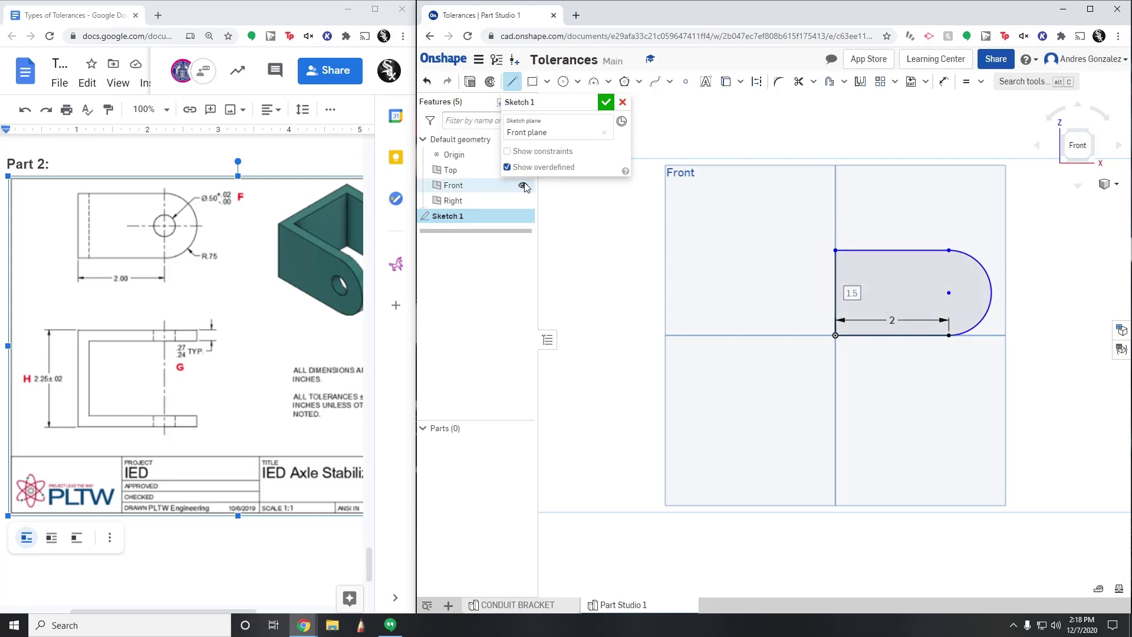
Dimension the left edge 1.5 and the arc radius 0.75.
click(944, 81)
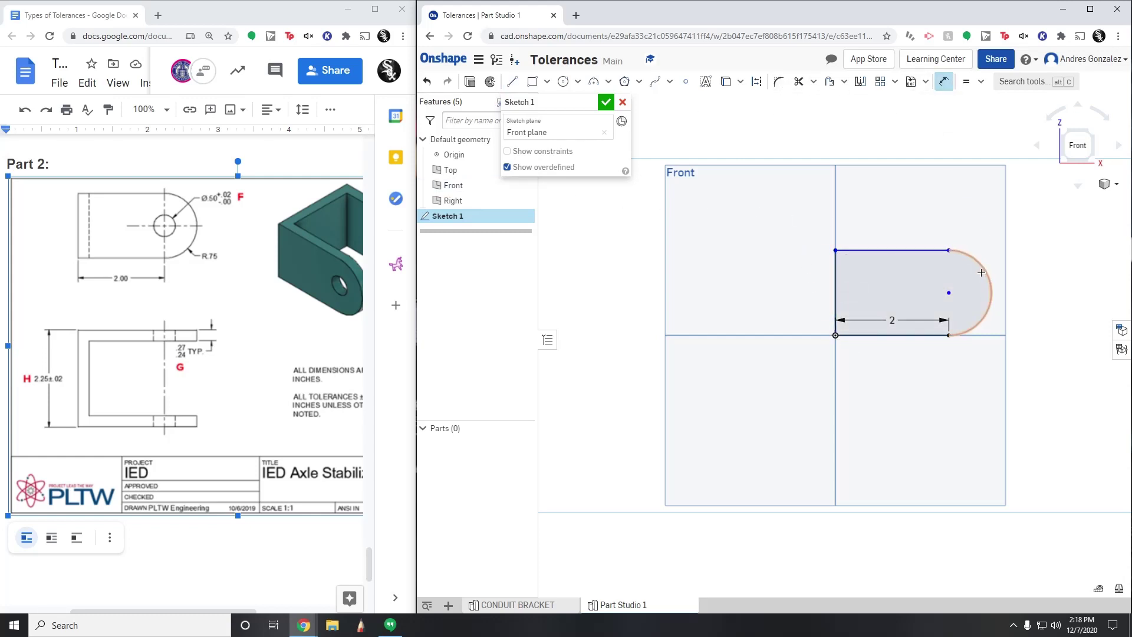
click(835, 327)
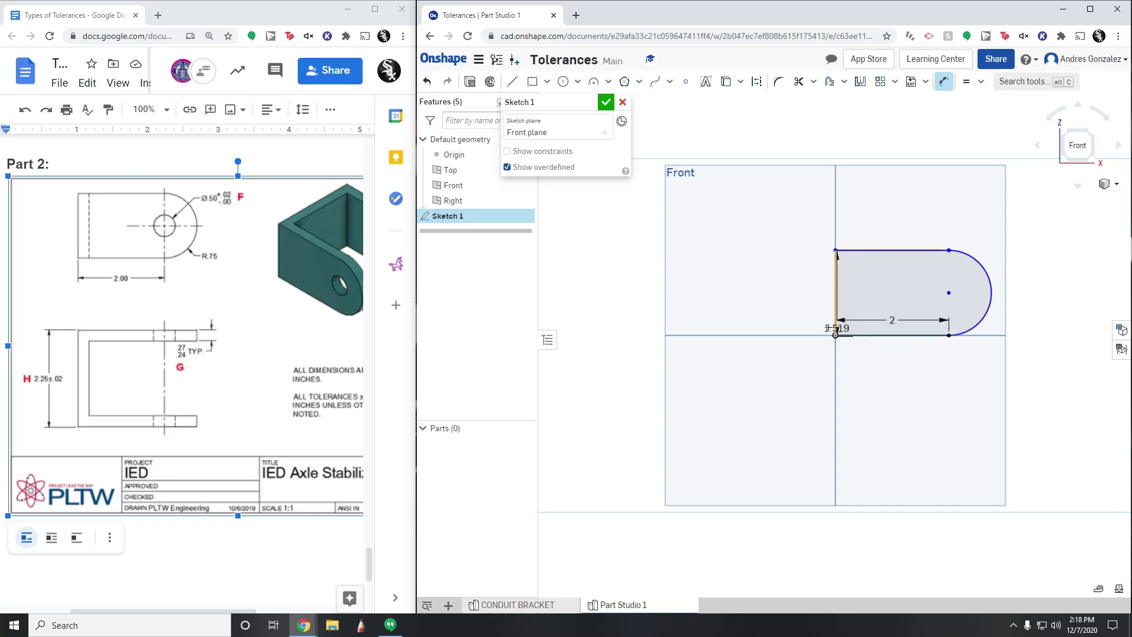
click(796, 304)
text(1.5)
key(Return)
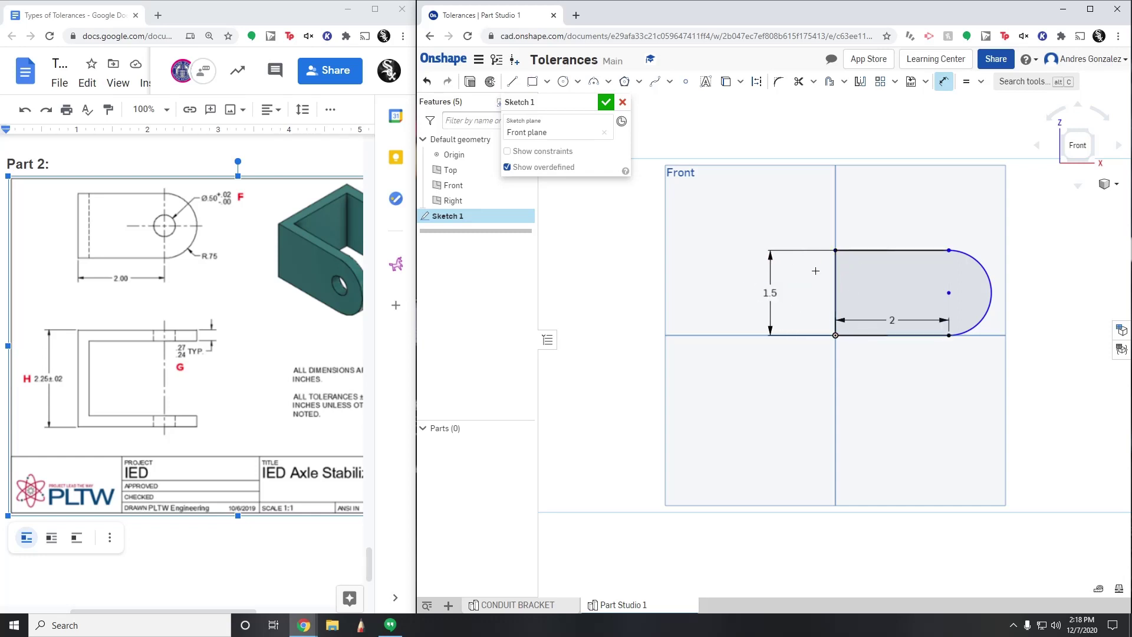
click(980, 267)
click(1037, 255)
text(0.75)
key(Return)
Accept Sketch 1 and extrude it 0.25 in, in the opposite direction, as a new solid.
click(604, 101)
click(1071, 147)
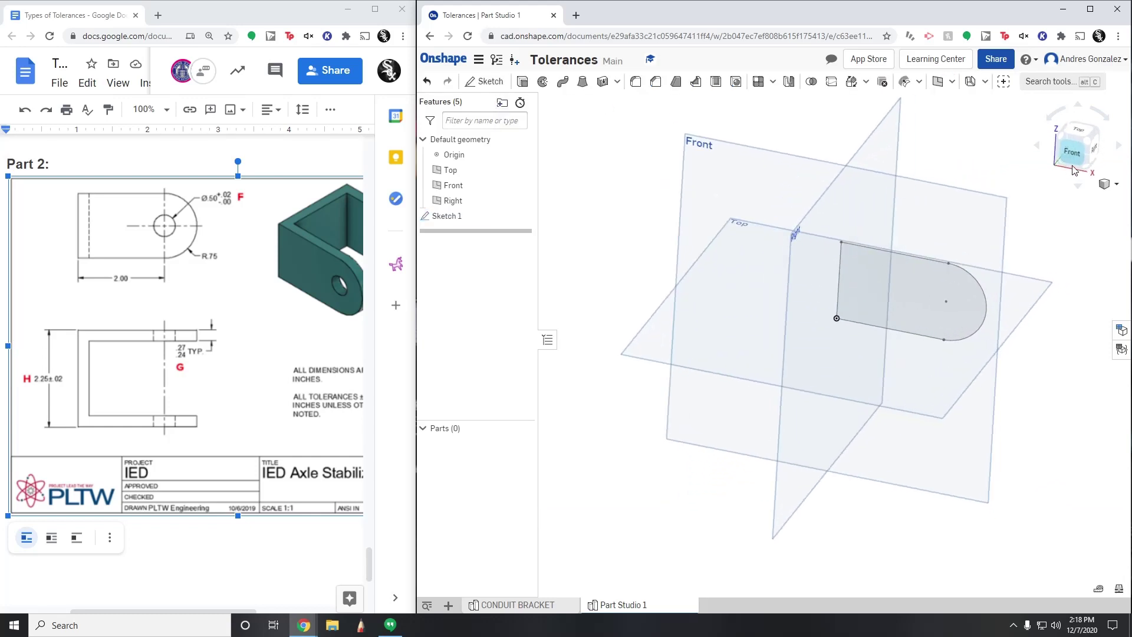
click(523, 81)
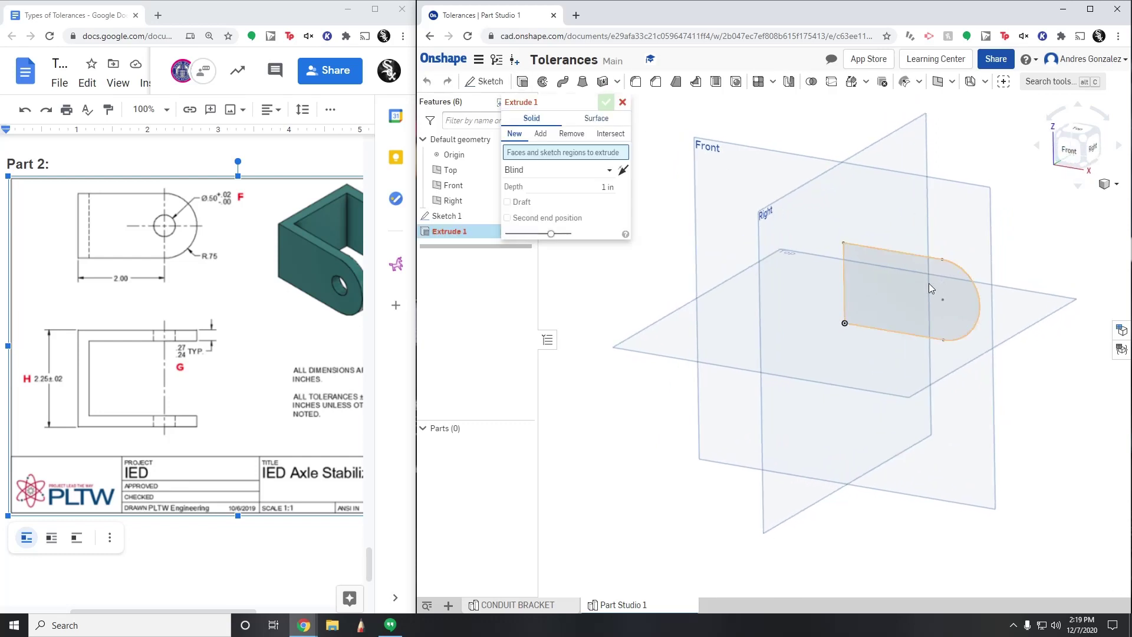
click(917, 274)
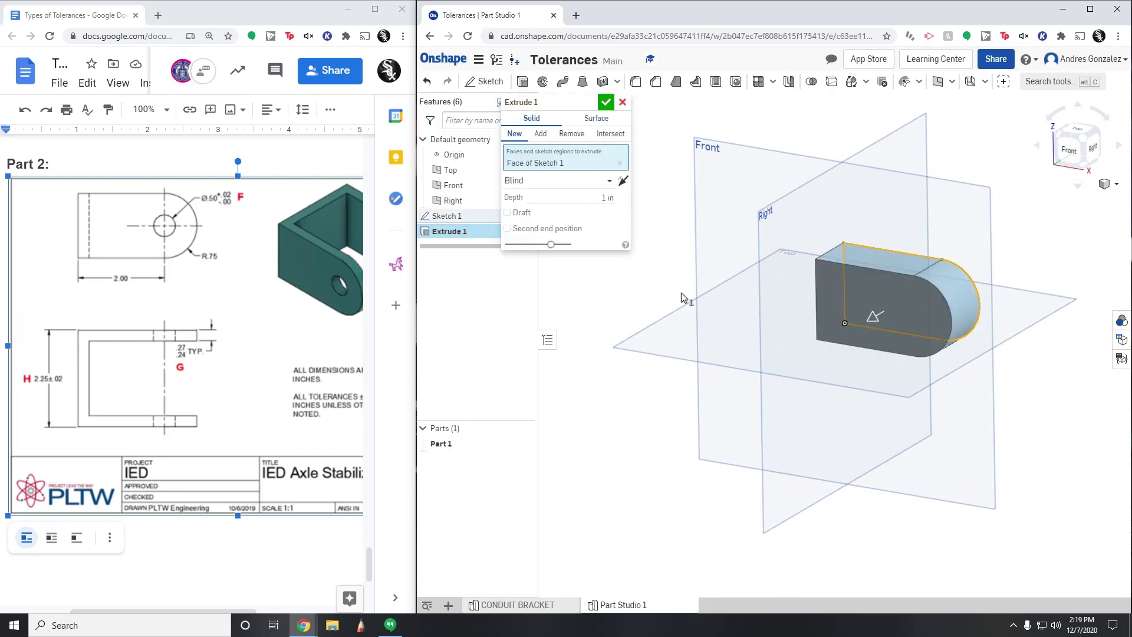
click(623, 181)
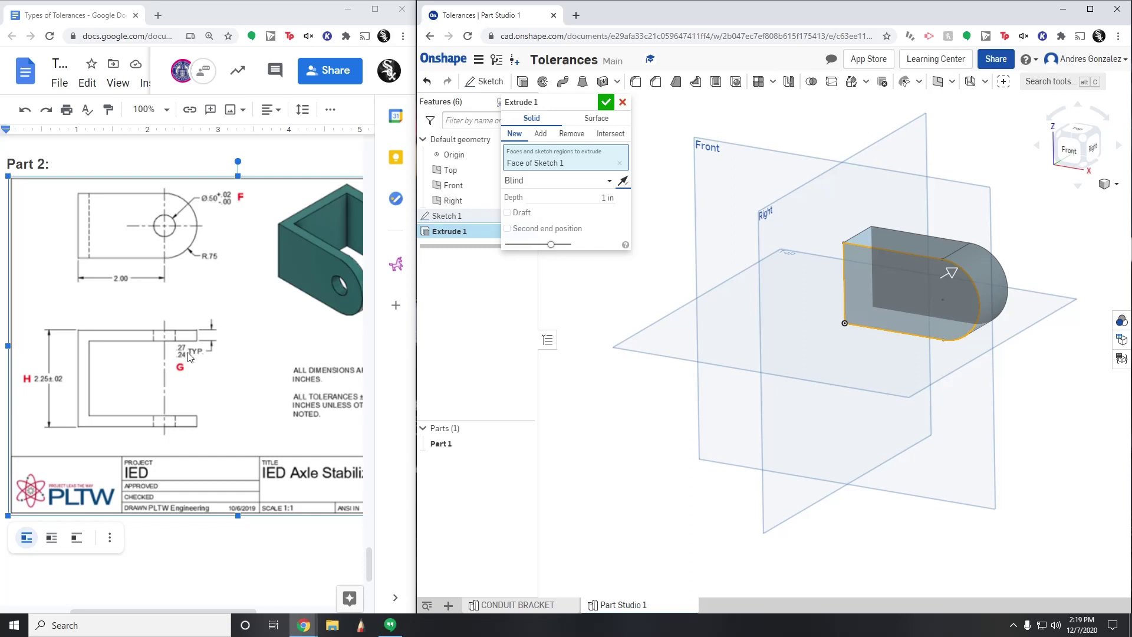
click(603, 205)
key(BackSpace)
key(Return)
click(606, 102)
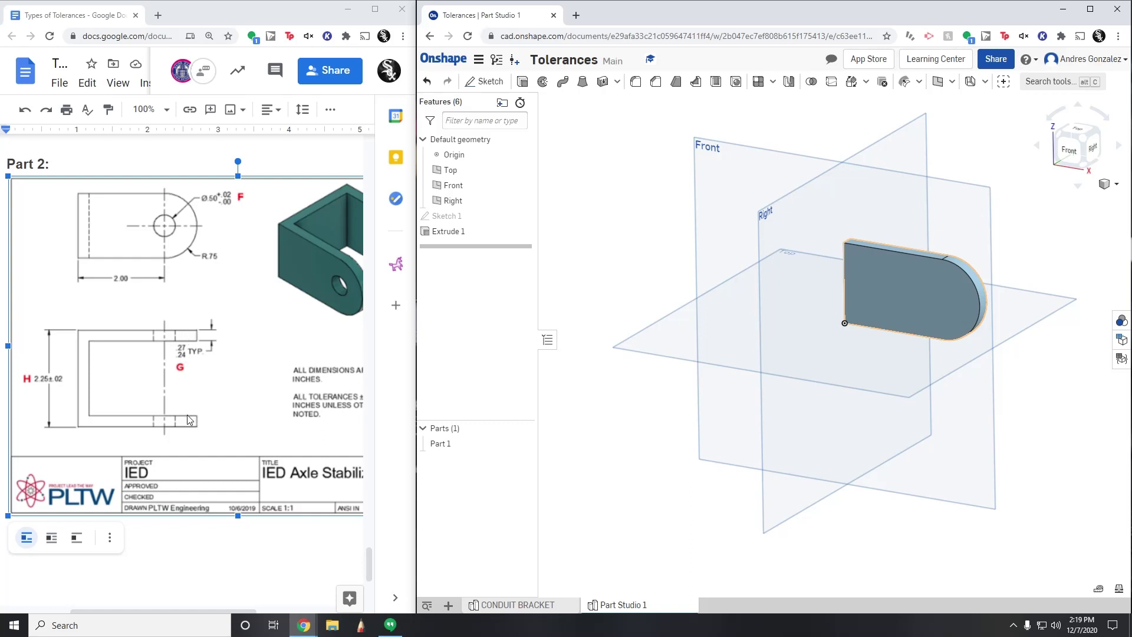
On the plate's back face, sketch a vertical line marking a 0.15-wide strip at the flat end.
click(1061, 155)
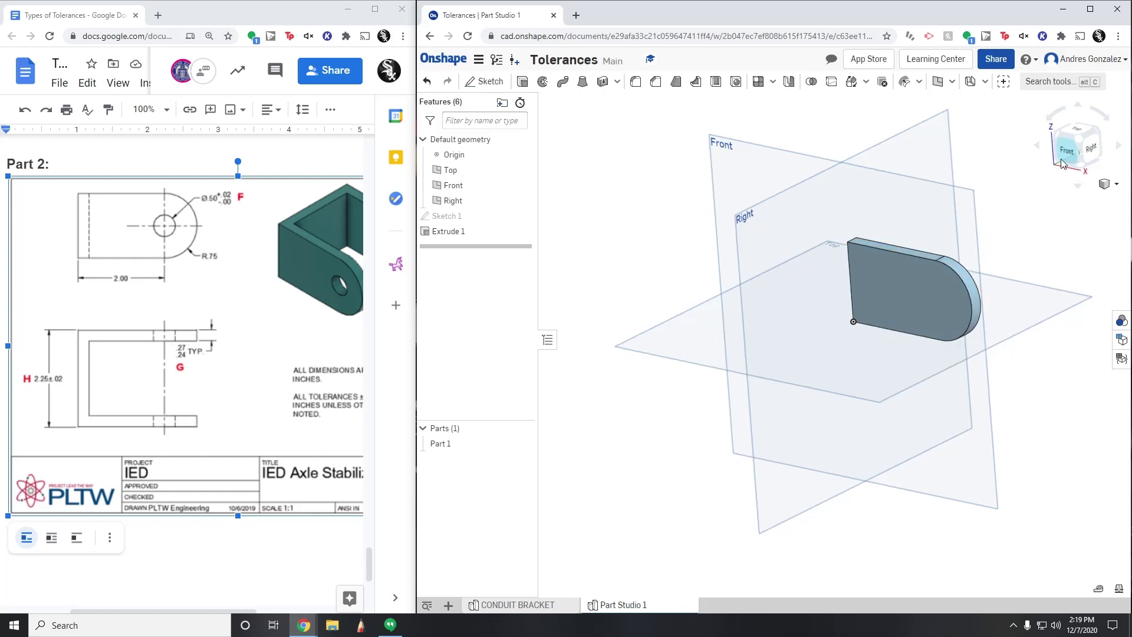
click(1068, 160)
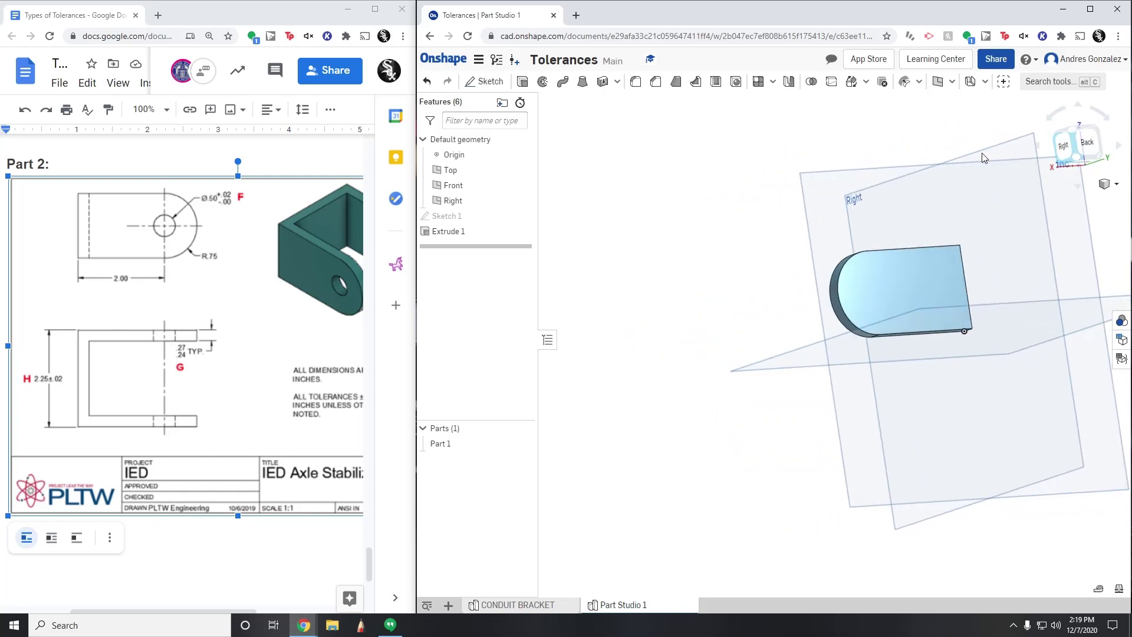
click(1068, 150)
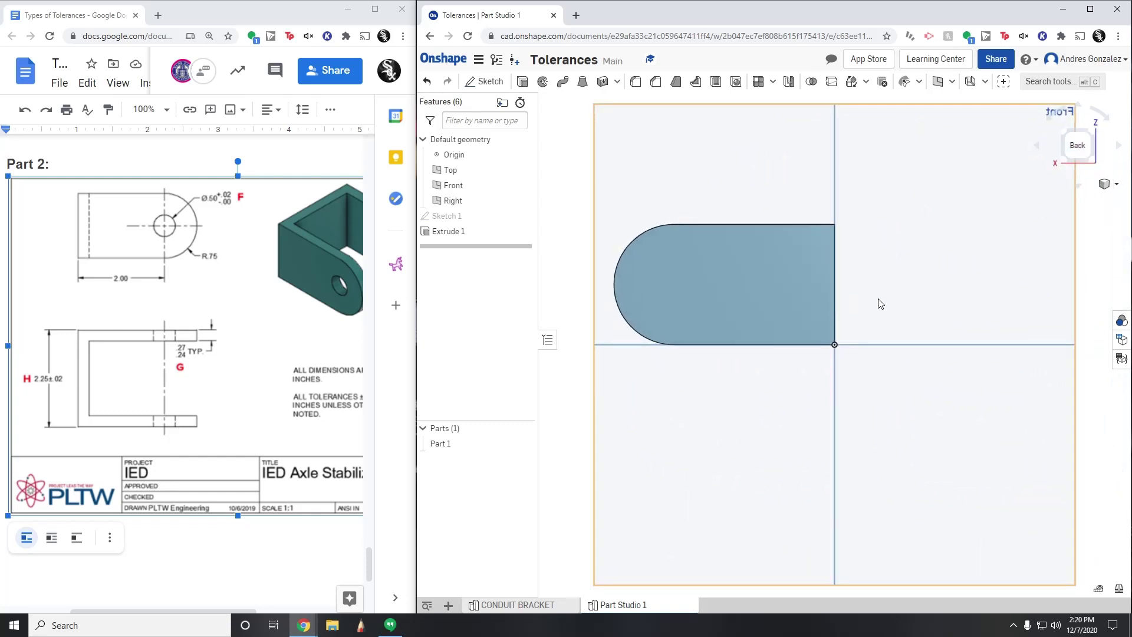
click(510, 89)
click(512, 82)
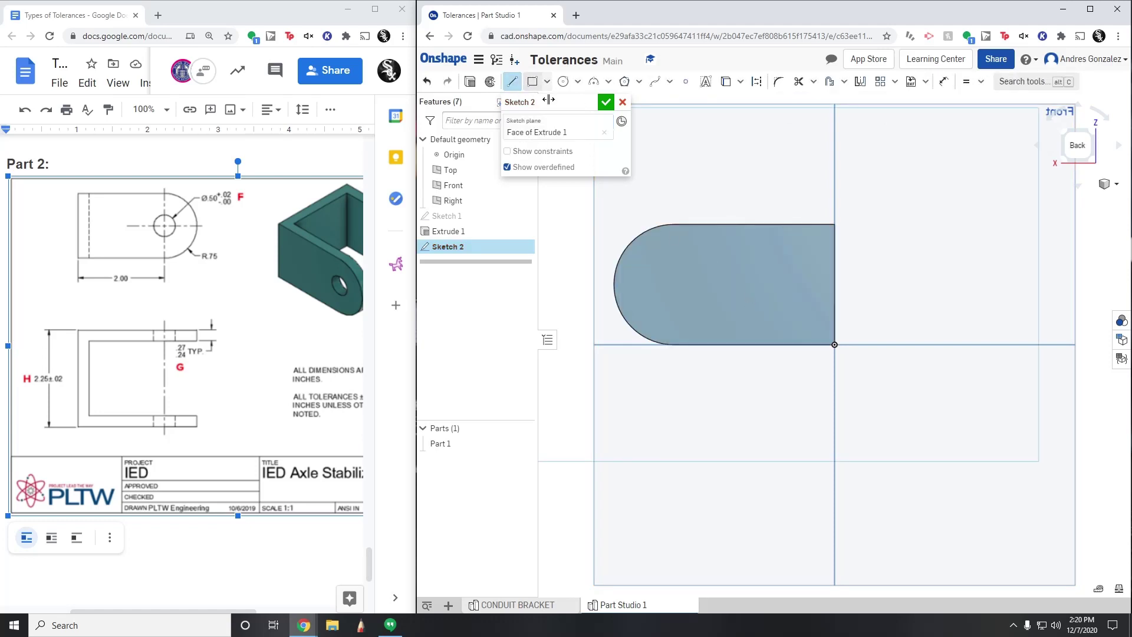
click(819, 228)
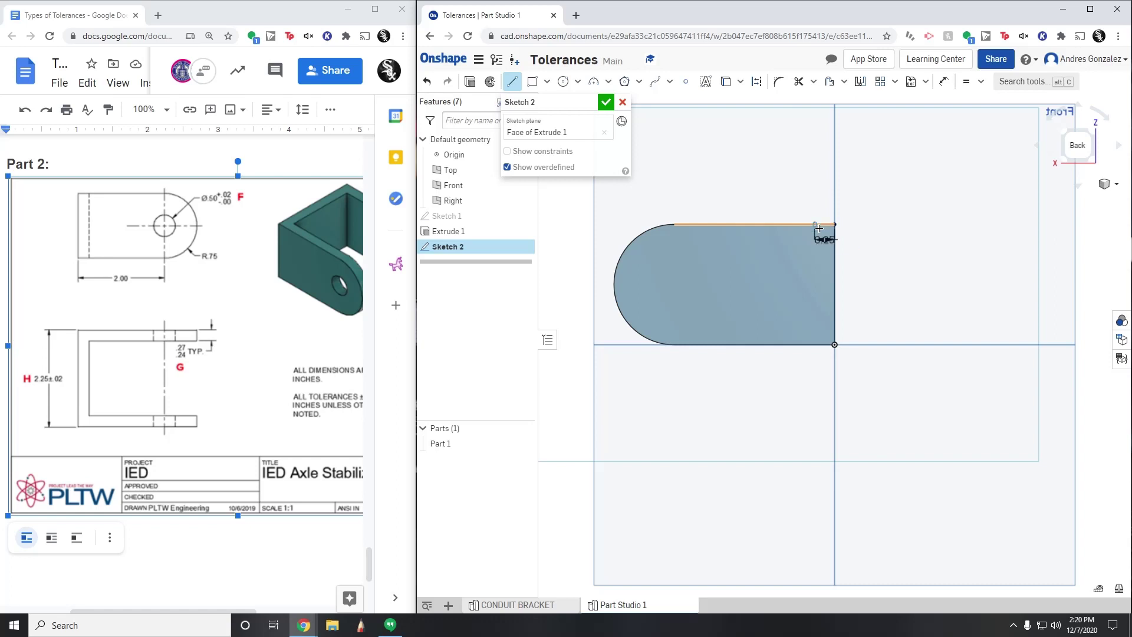
click(816, 345)
click(835, 345)
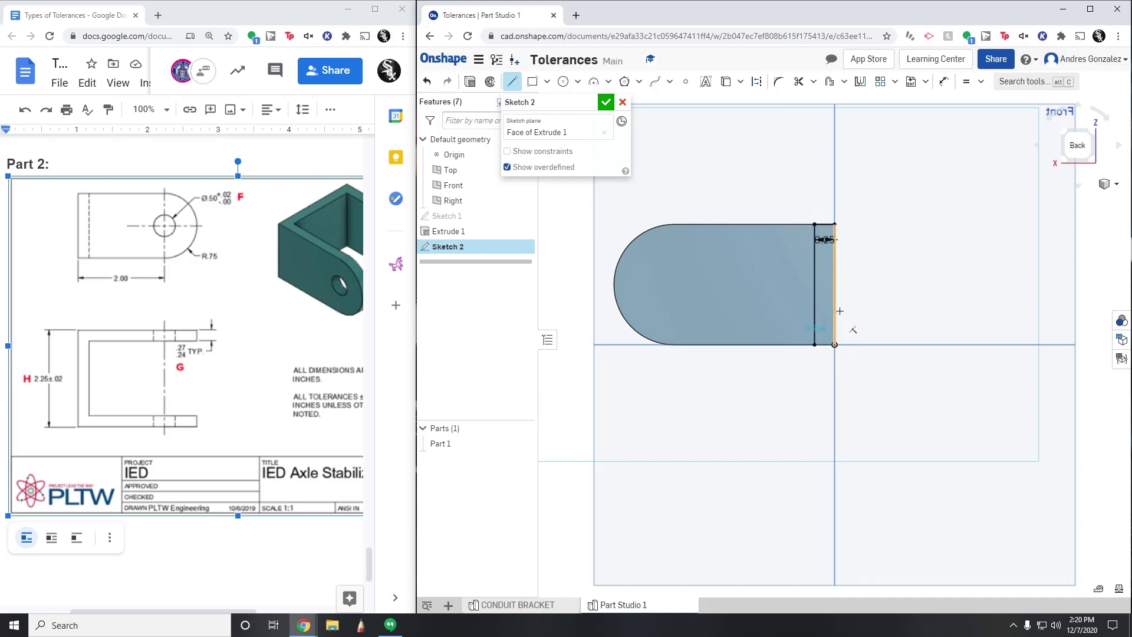
click(606, 102)
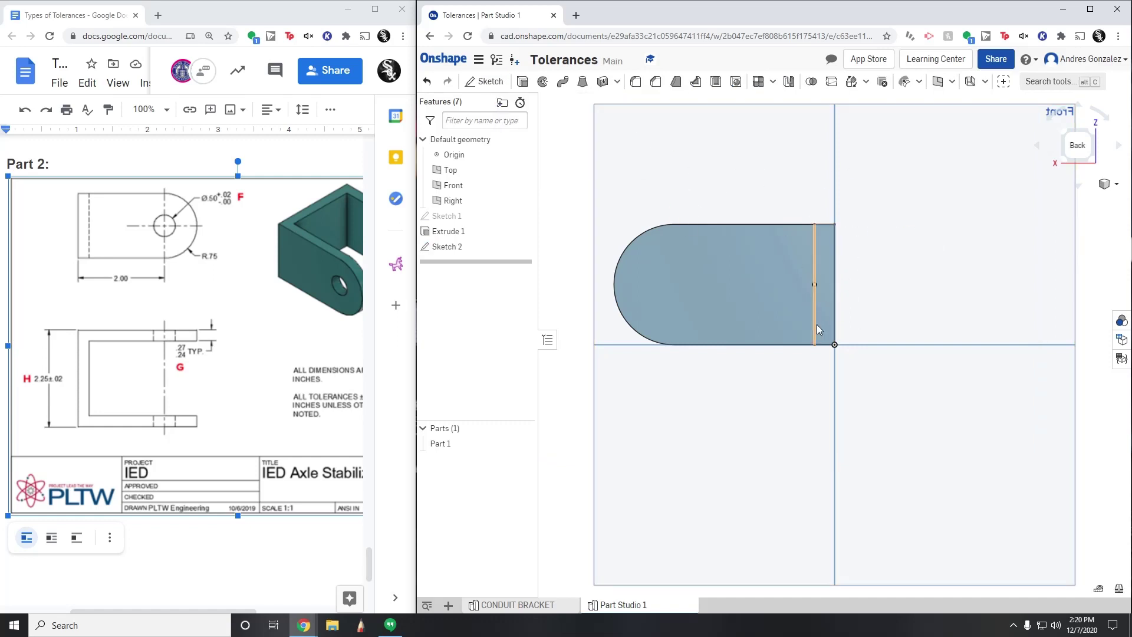
Extrude the Sketch 2 strip 1.75 in, adding it to Part 1 as the back wall.
click(523, 89)
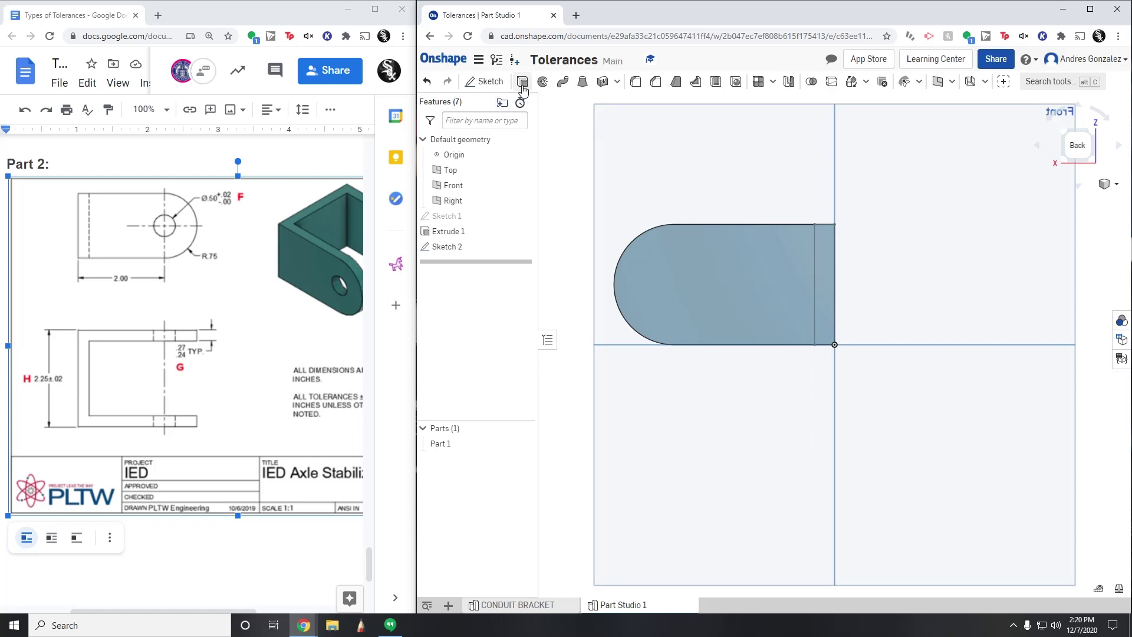
click(829, 275)
drag(1079, 150, 1130, 166)
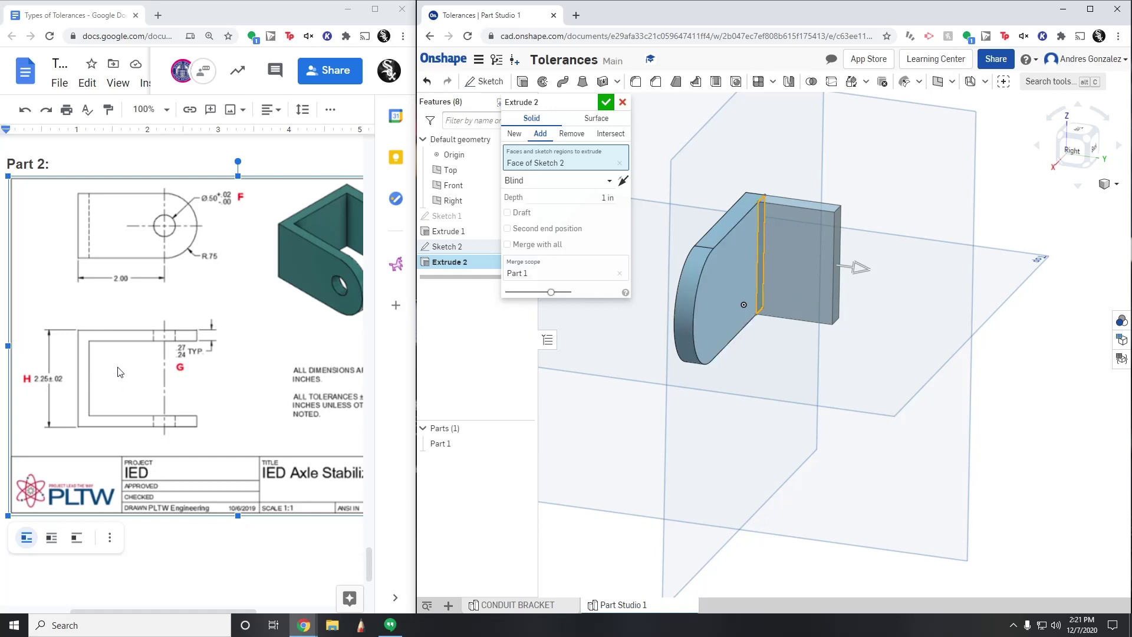
click(612, 204)
click(612, 204)
text(.75)
key(Return)
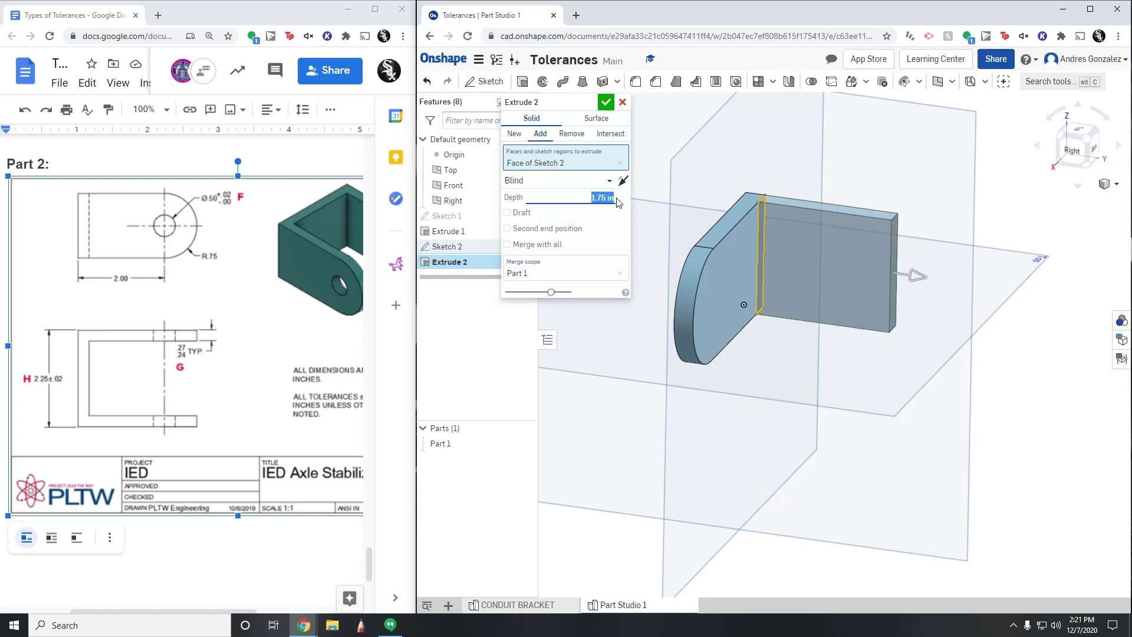
click(607, 104)
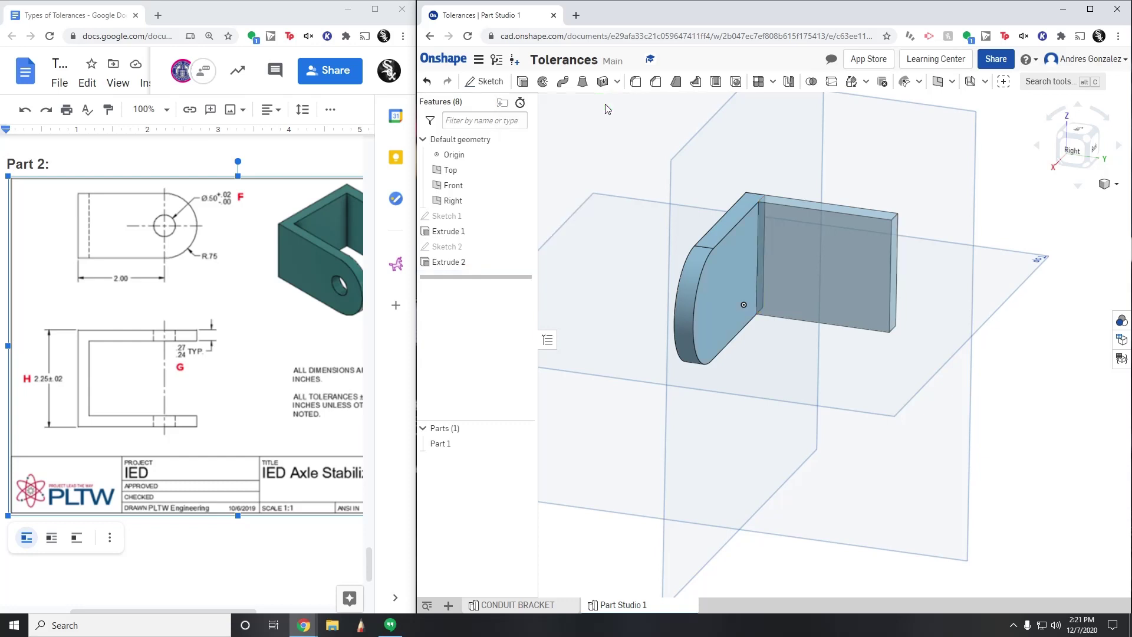
Start Sketch 3 on the back wall's face, viewed straight on.
click(1095, 155)
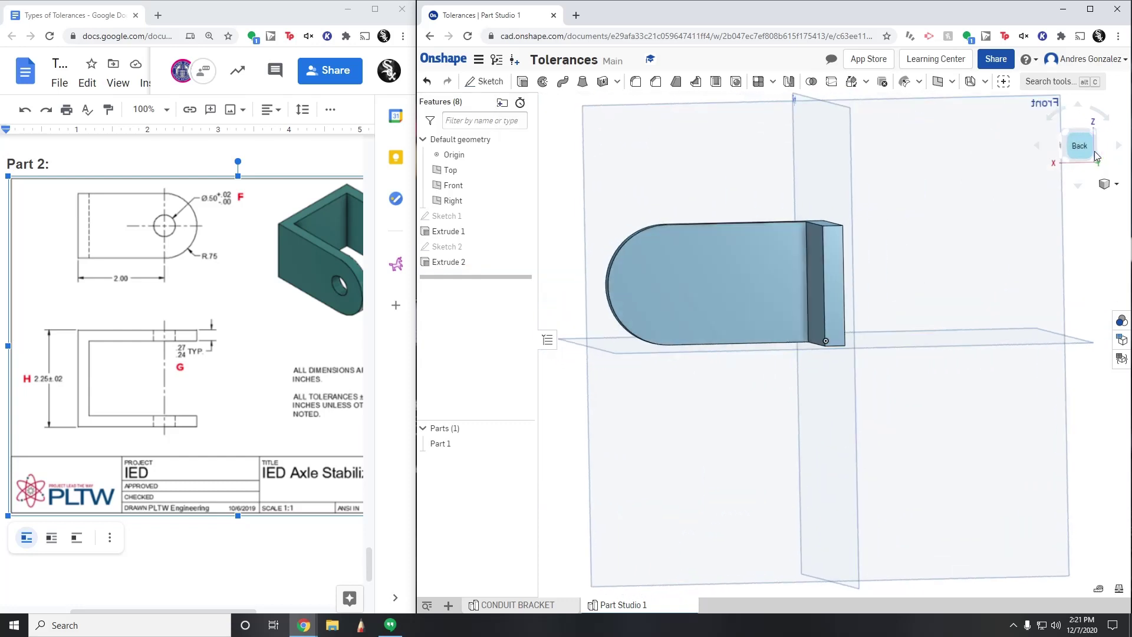
drag(148, 610, 198, 612)
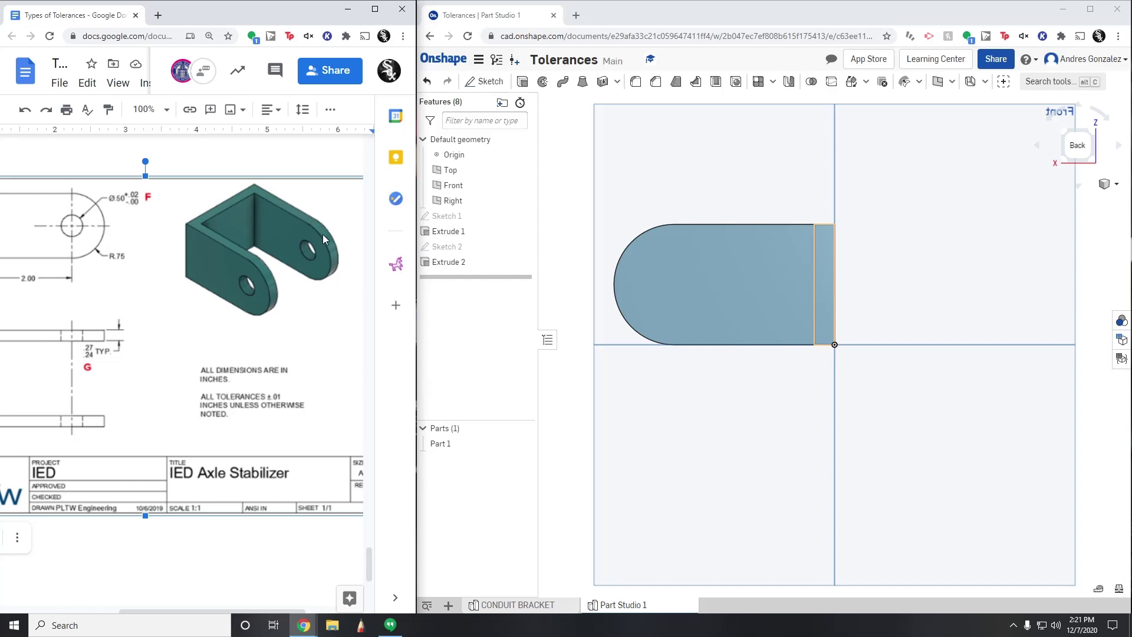
click(484, 80)
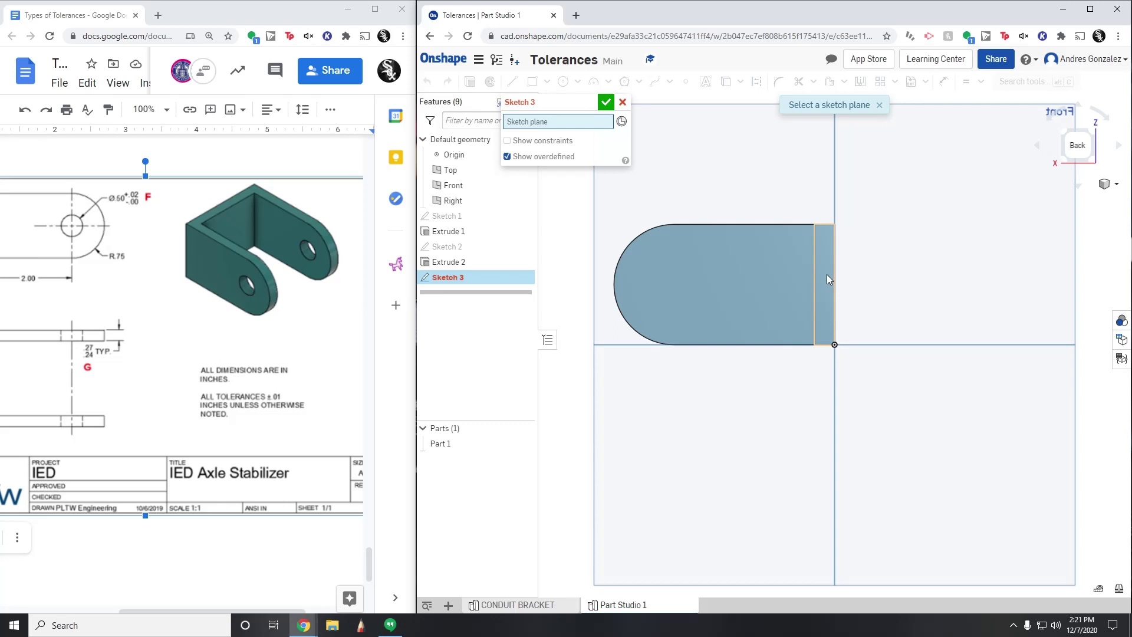
click(827, 275)
Draw a 2-long top line and a vertical line down to the bottom corner.
click(512, 81)
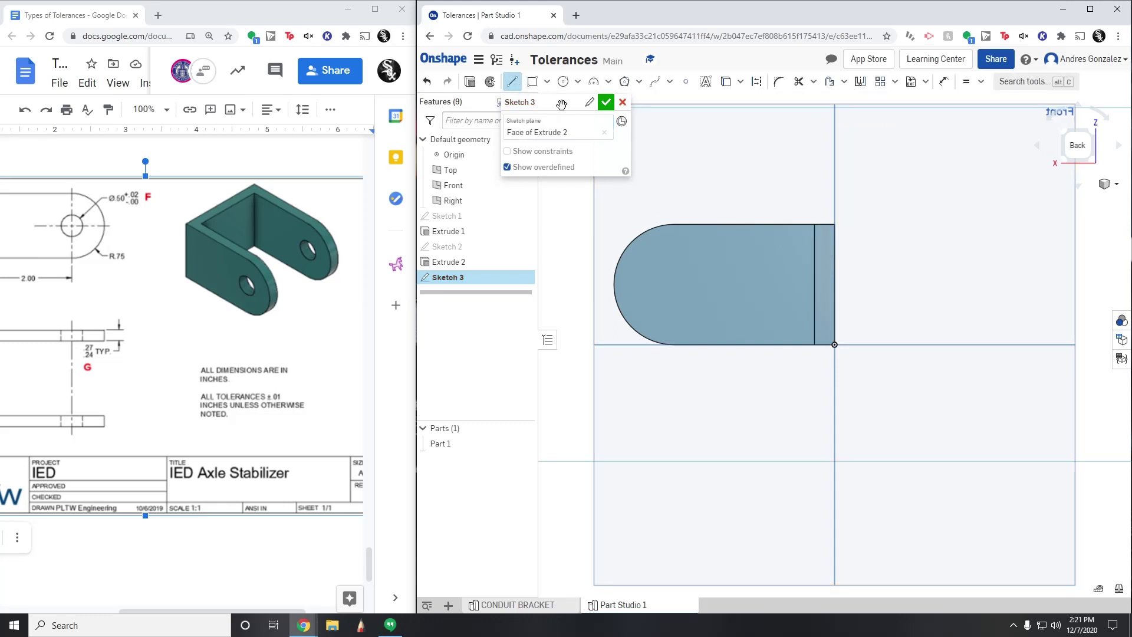
click(838, 228)
text(2)
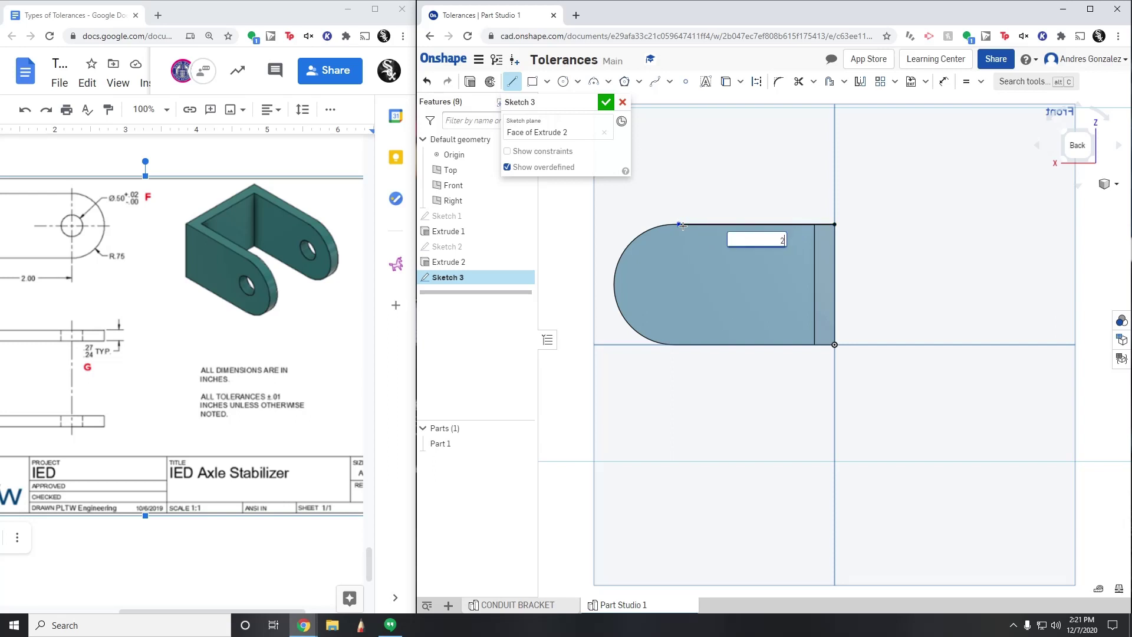
key(Return)
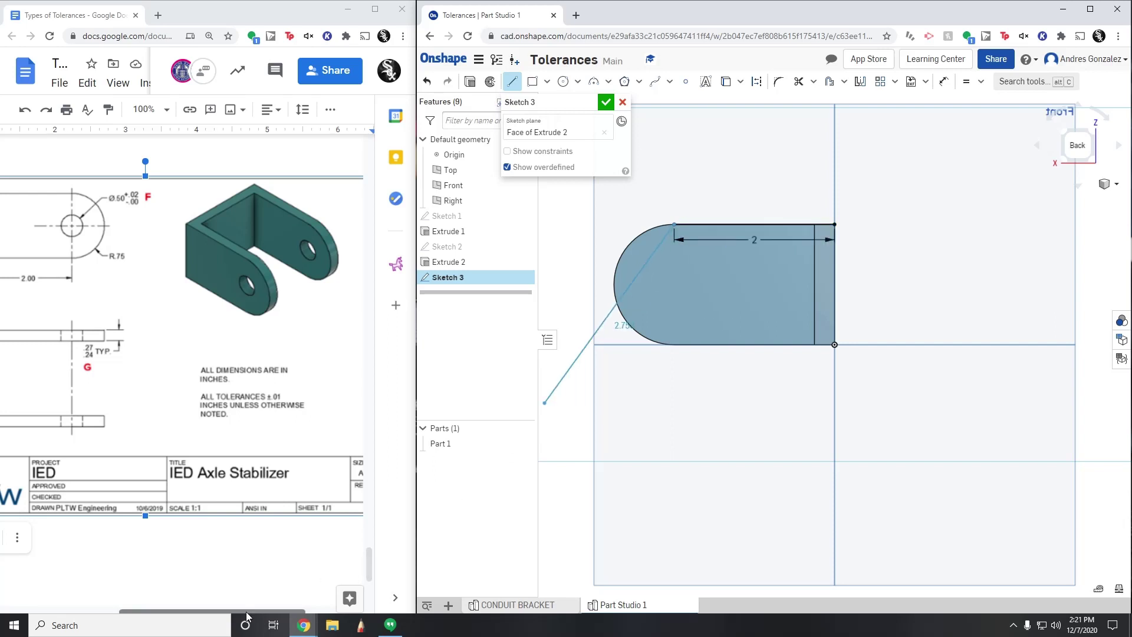
drag(237, 612, 194, 614)
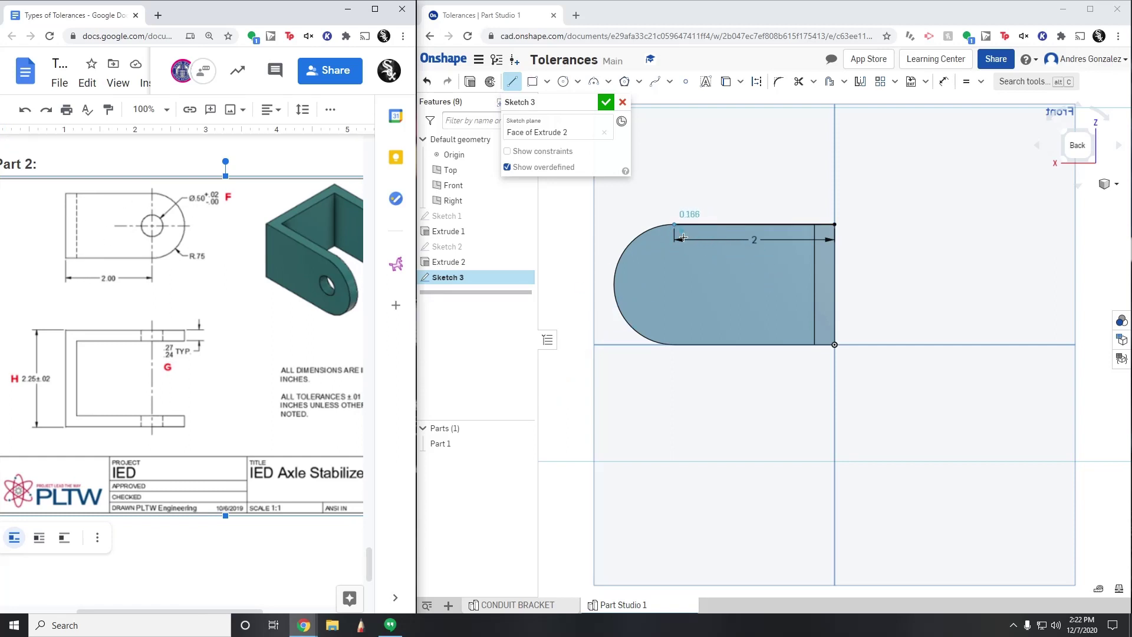
click(676, 350)
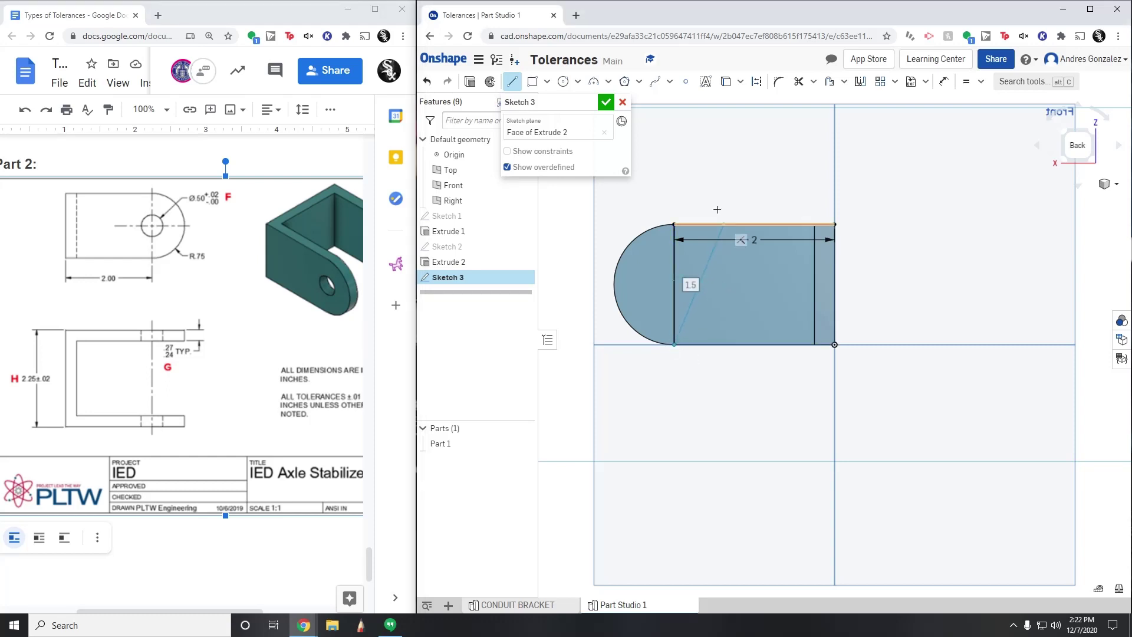
Add a three-point arc bulging left at R0.75 and delete the unneeded vertical line.
click(596, 86)
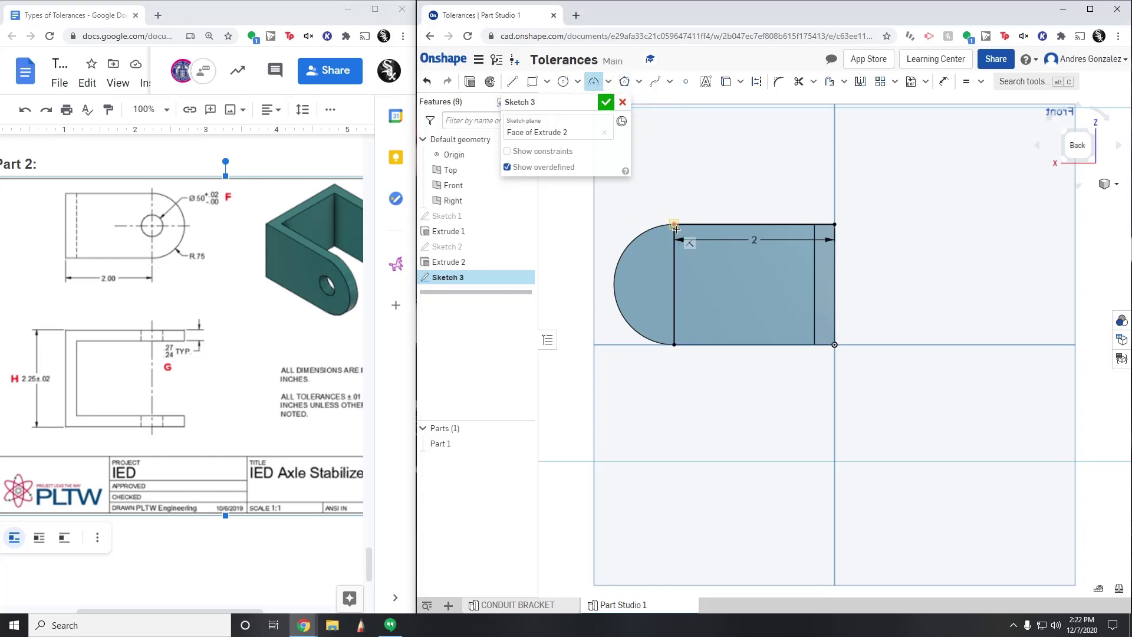
click(674, 224)
click(678, 348)
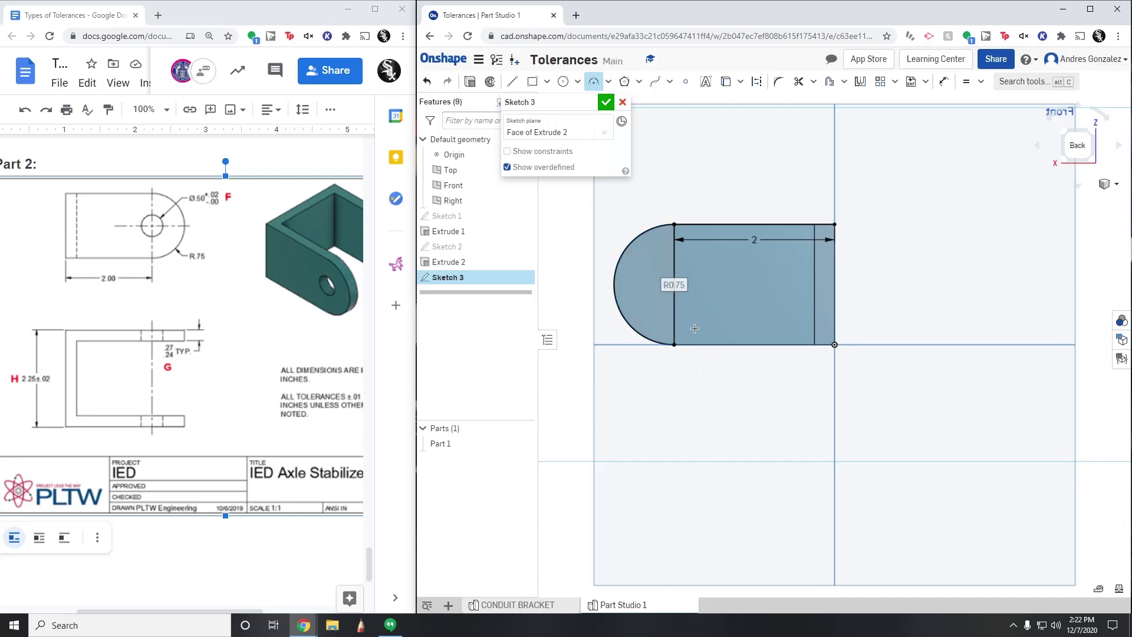
click(675, 299)
key(Escape)
right_click(678, 319)
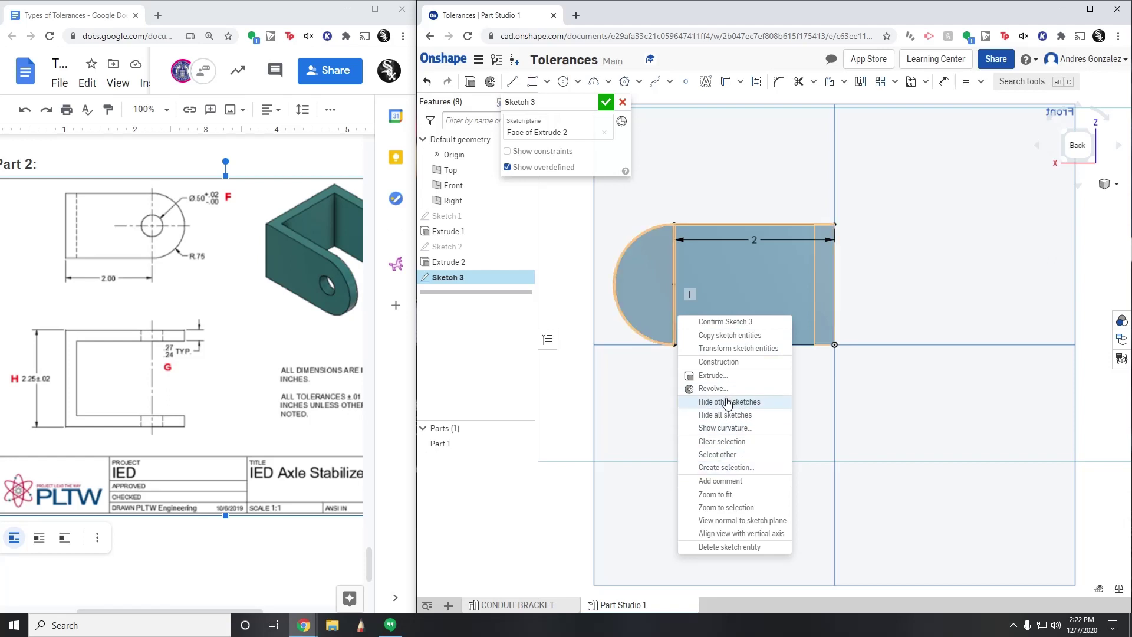
click(731, 547)
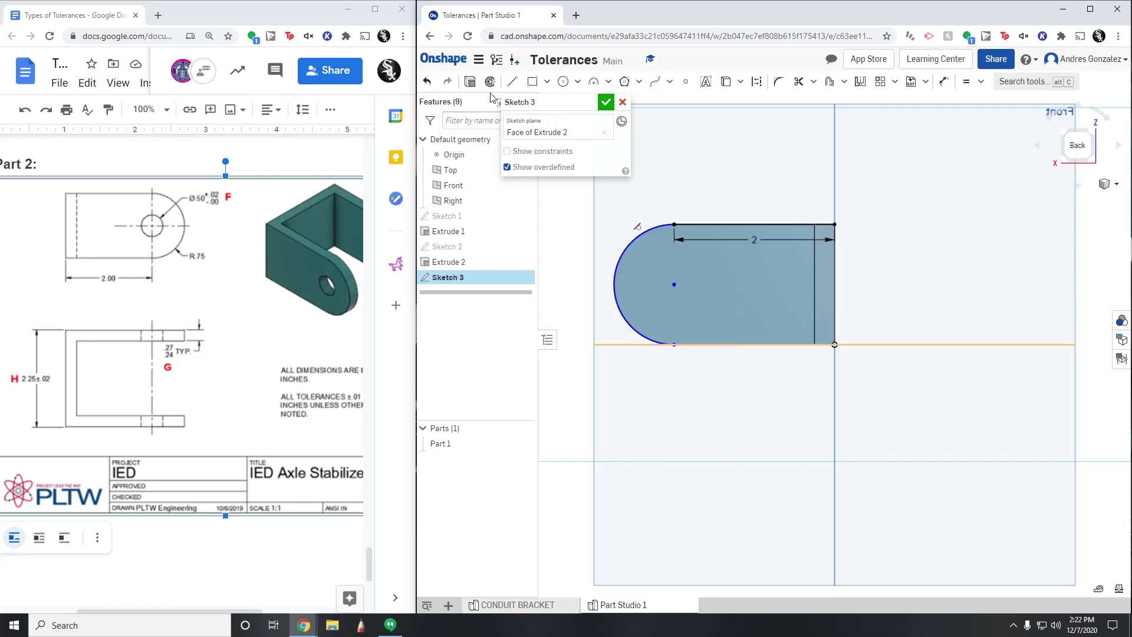
Close the arm profile with bottom and right lines back to the top-right corner.
click(512, 81)
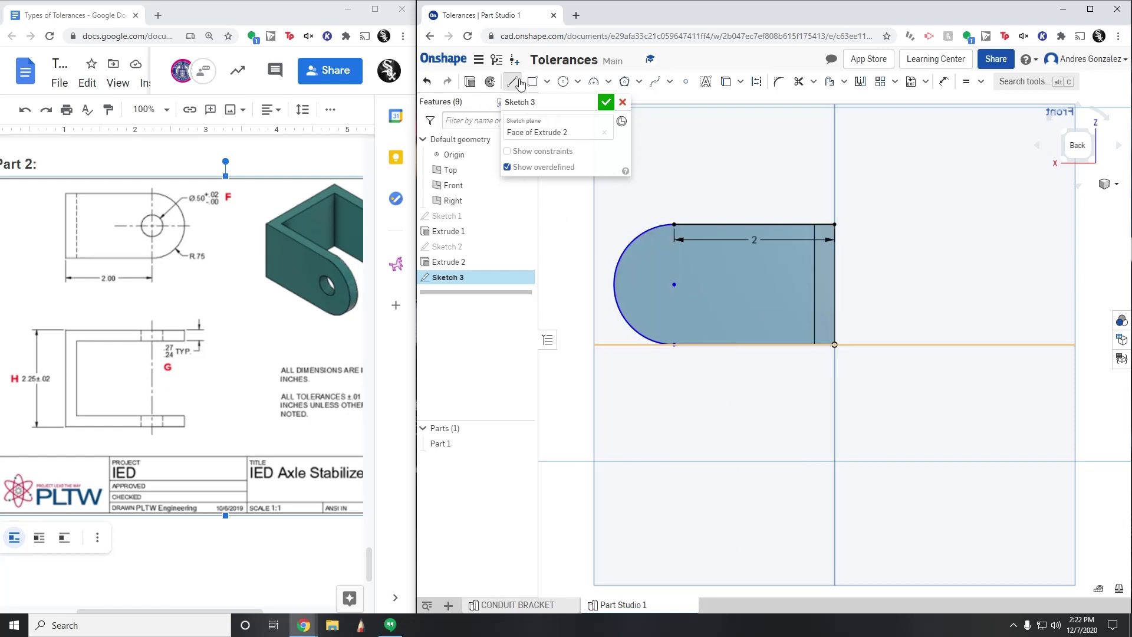
click(674, 344)
click(834, 344)
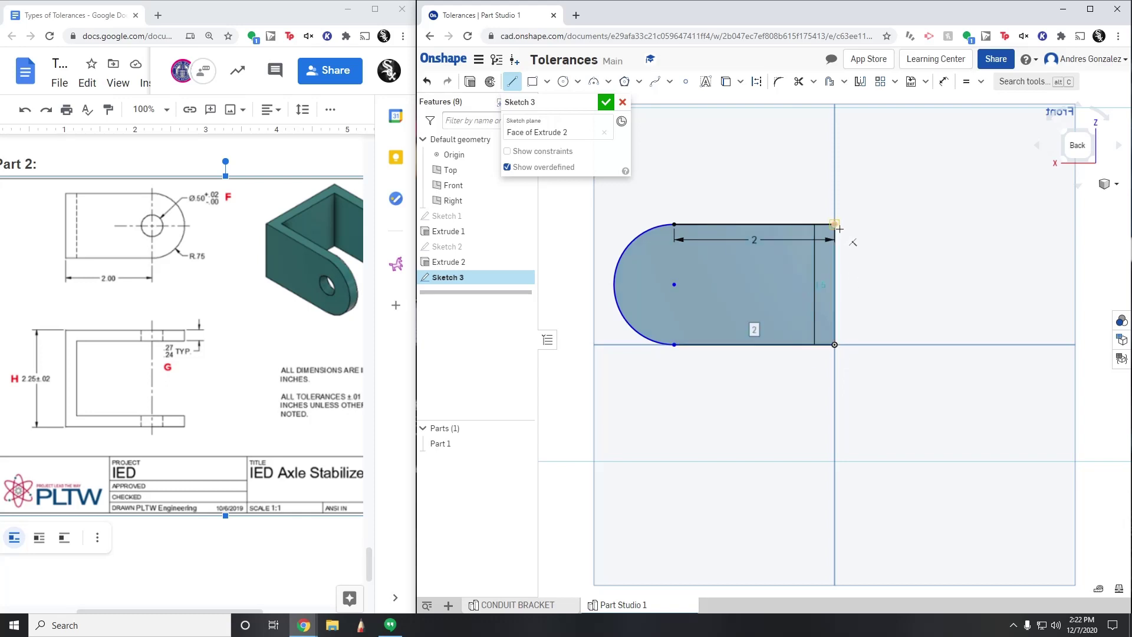
click(838, 228)
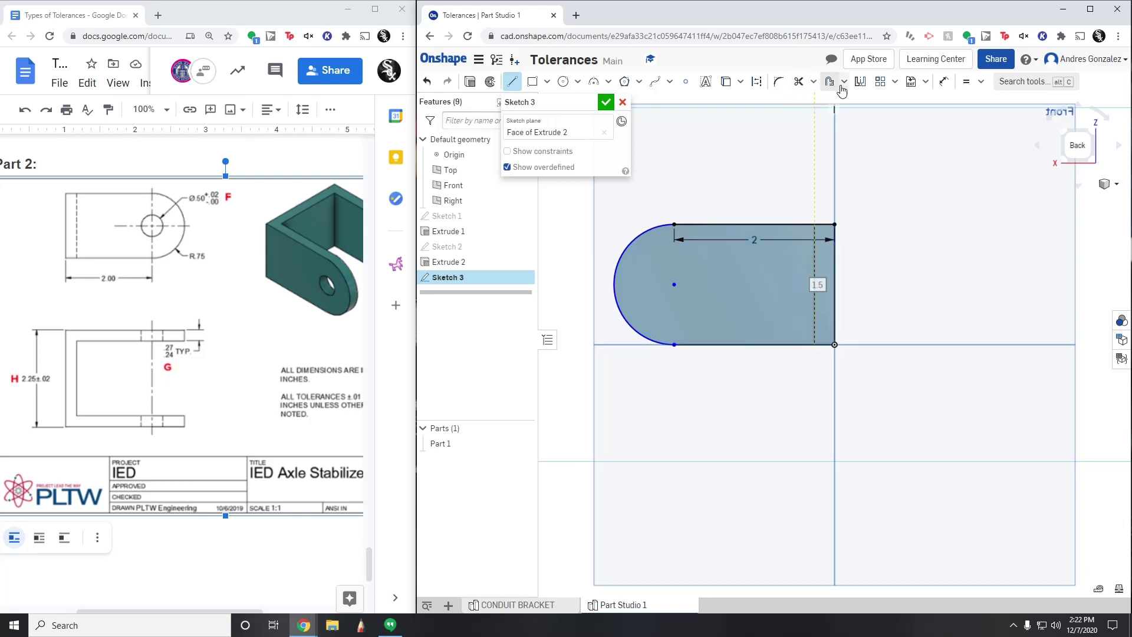
Dimension the arc radius 0.75 and accept the arm profile sketch.
click(943, 82)
click(681, 277)
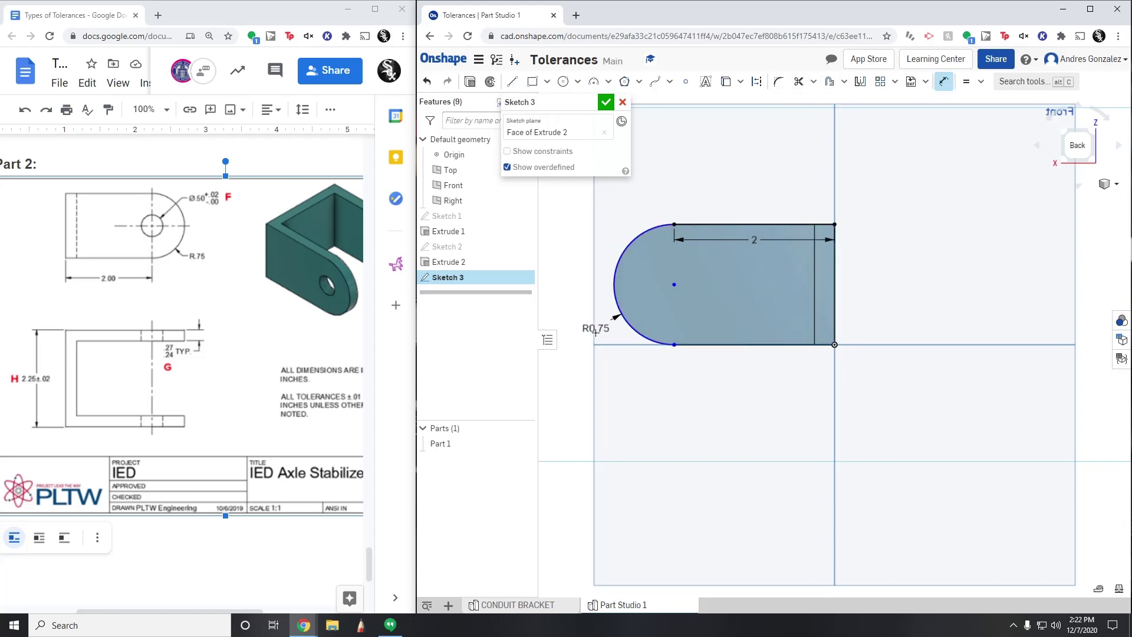
click(594, 334)
key(Return)
click(606, 103)
click(1095, 160)
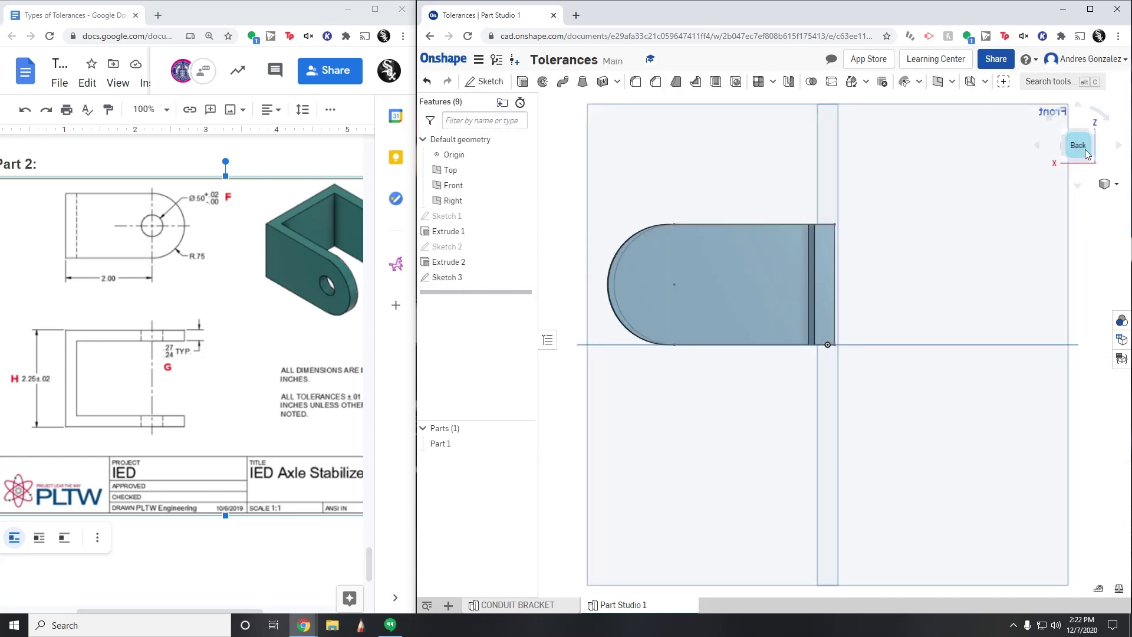
Start Extrude 3 and select both rounded arm profiles of Sketch 3.
click(523, 82)
click(805, 258)
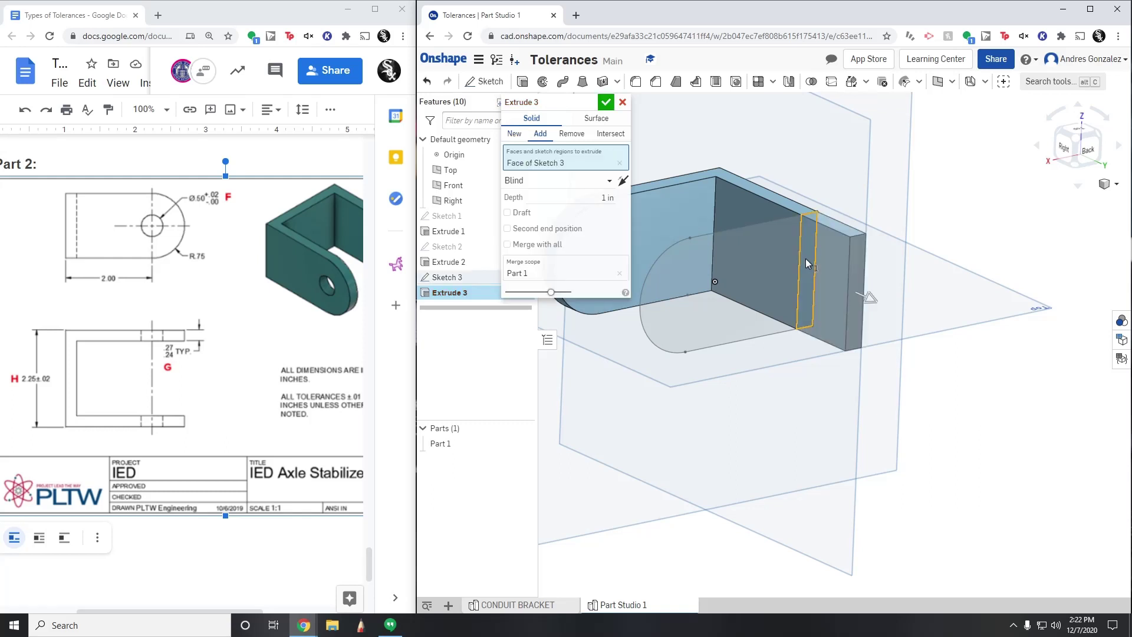
click(623, 102)
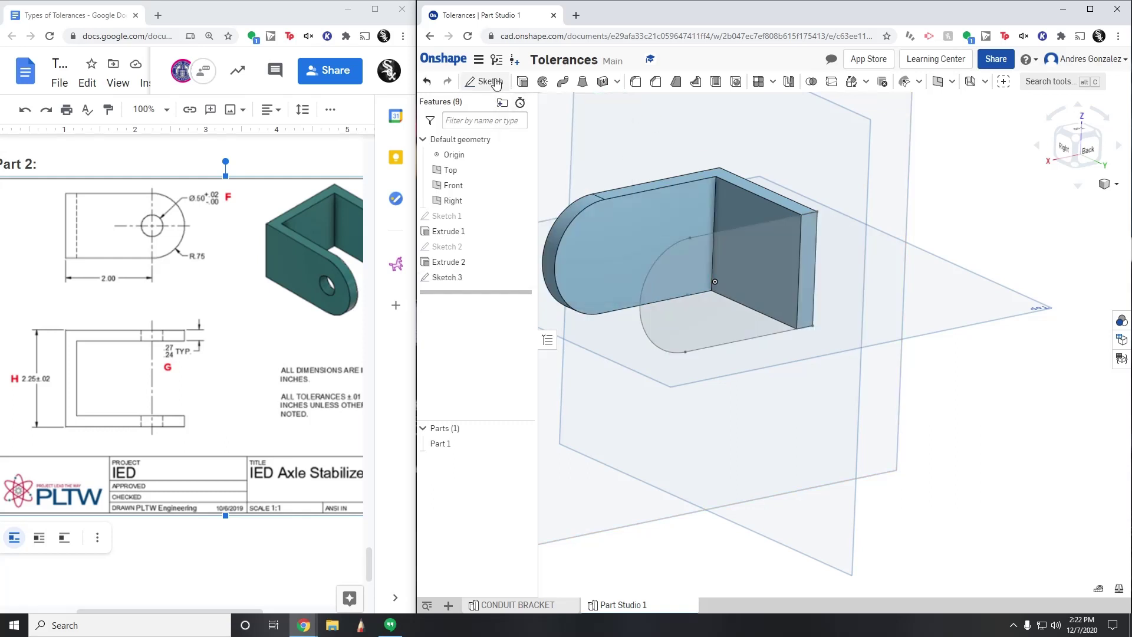
key(shift+e)
click(775, 271)
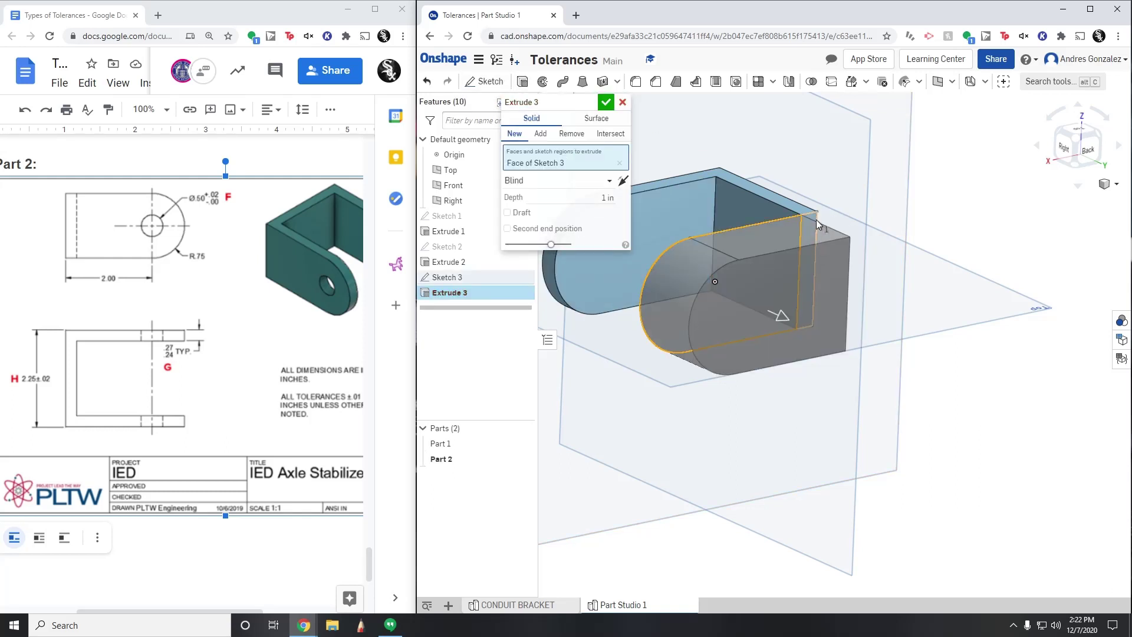
right_drag(1082, 154, 987, 177)
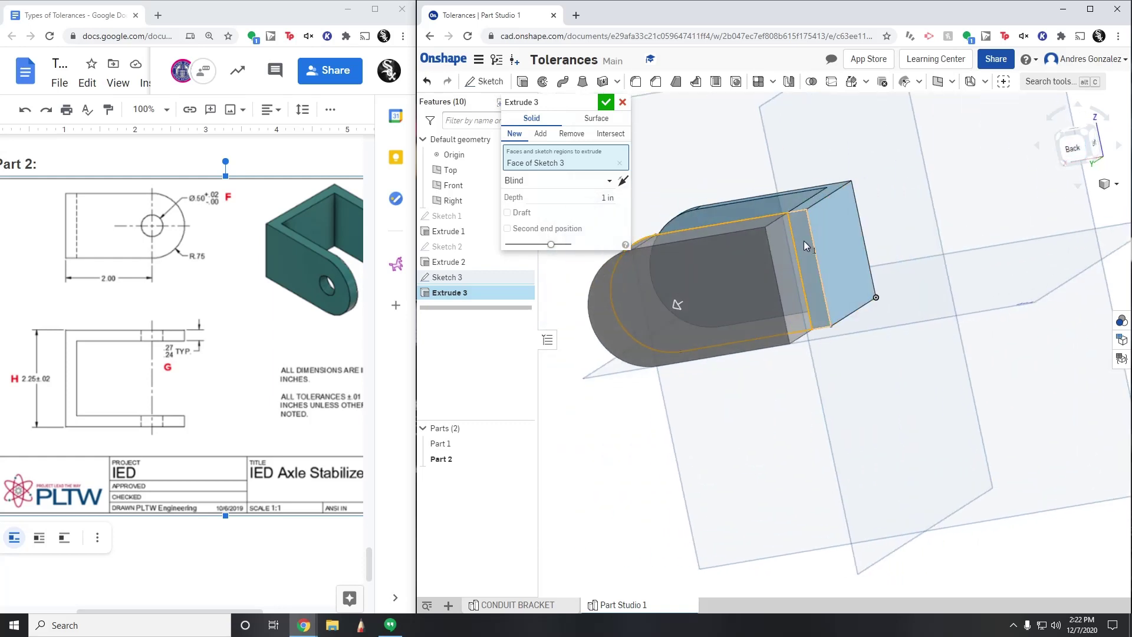
click(677, 305)
Set the extrusion depth to 0.25 in and accept it, making Part 1 U-shaped.
right_drag(1083, 145, 1129, 158)
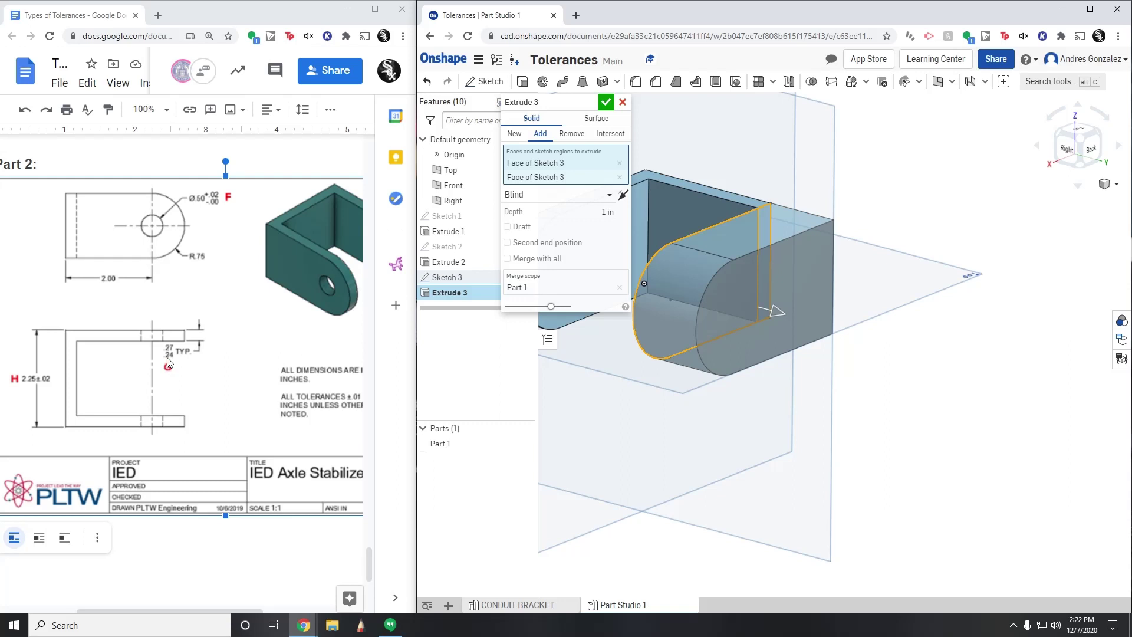
click(608, 215)
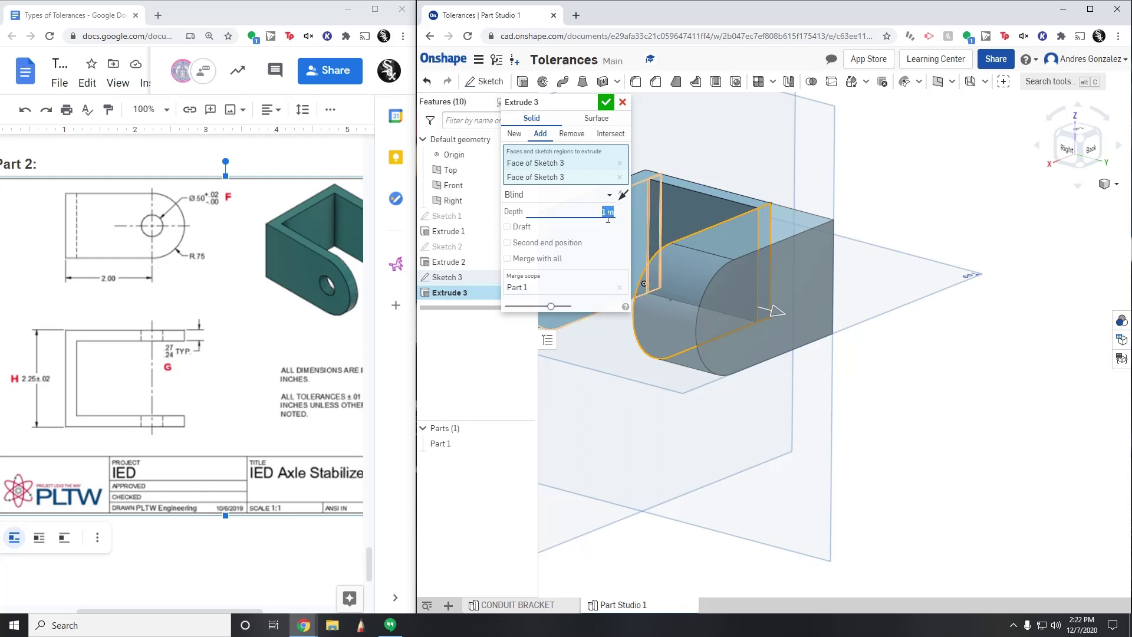
text(25)
key(Return)
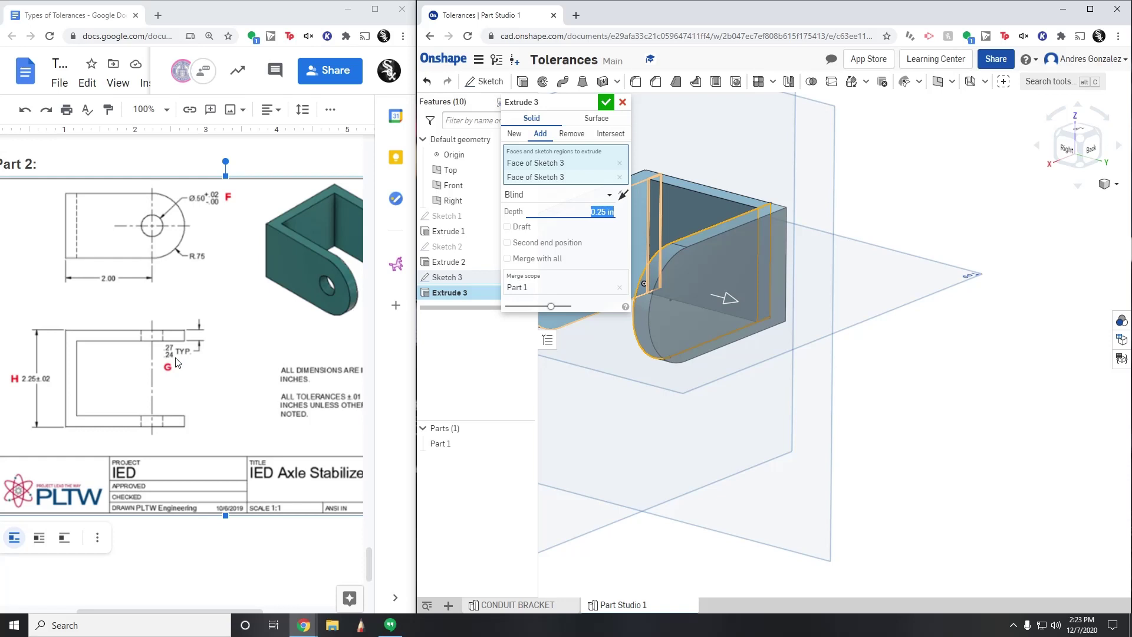
click(606, 103)
click(1090, 149)
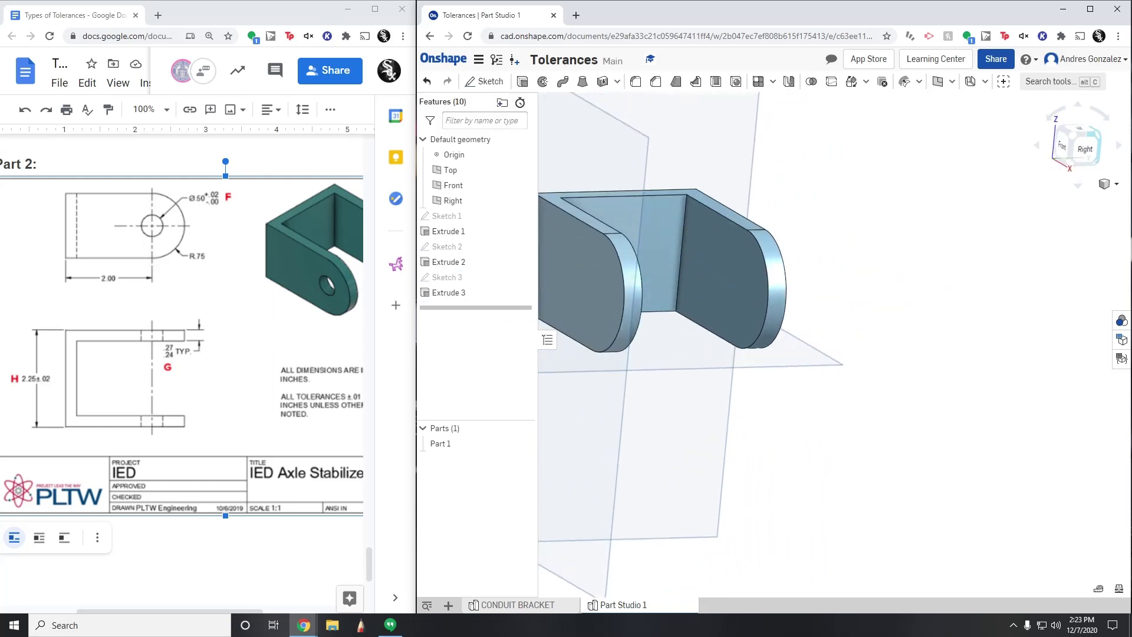
Face the front of the part and start Sketch 4 on the arm's flat face.
right_click(1082, 147)
click(1078, 154)
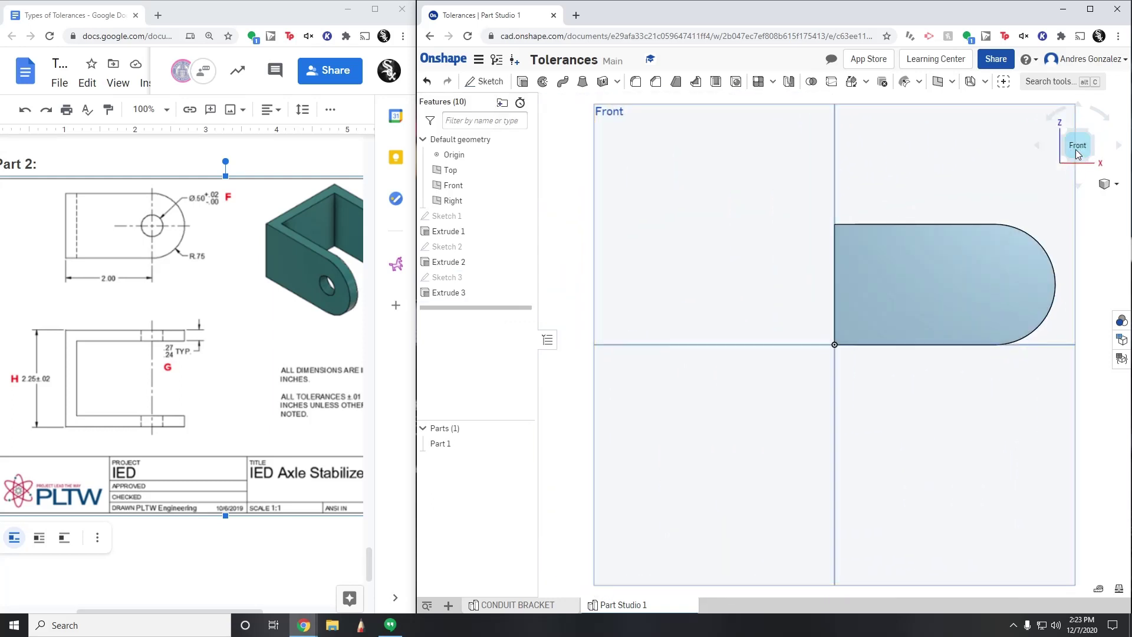
drag(1078, 155, 1070, 150)
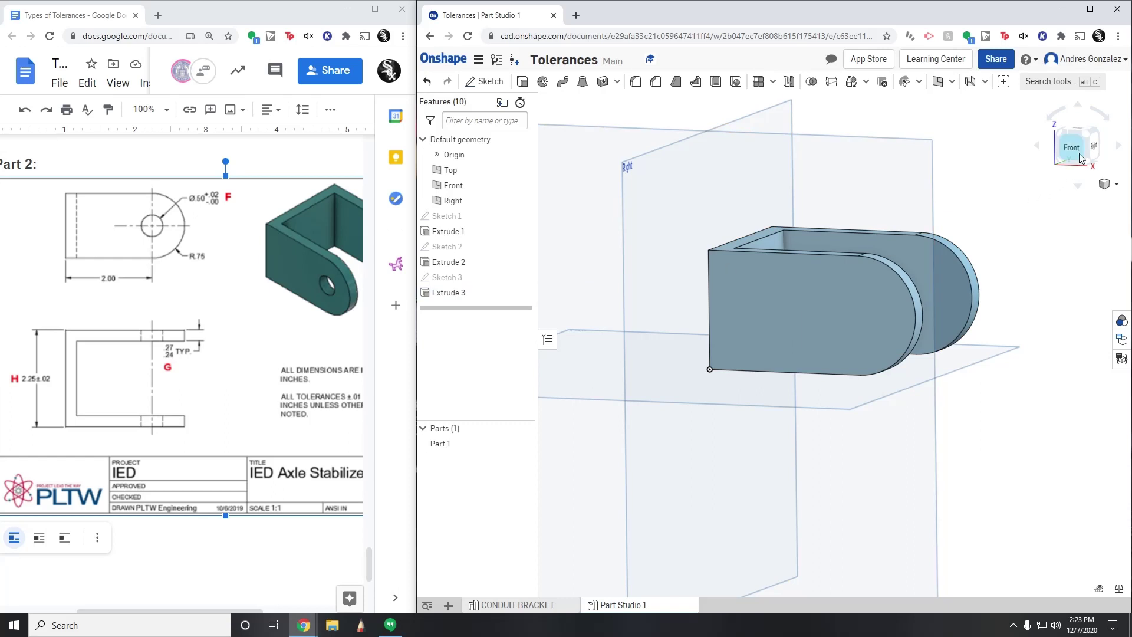
drag(1080, 154, 1073, 154)
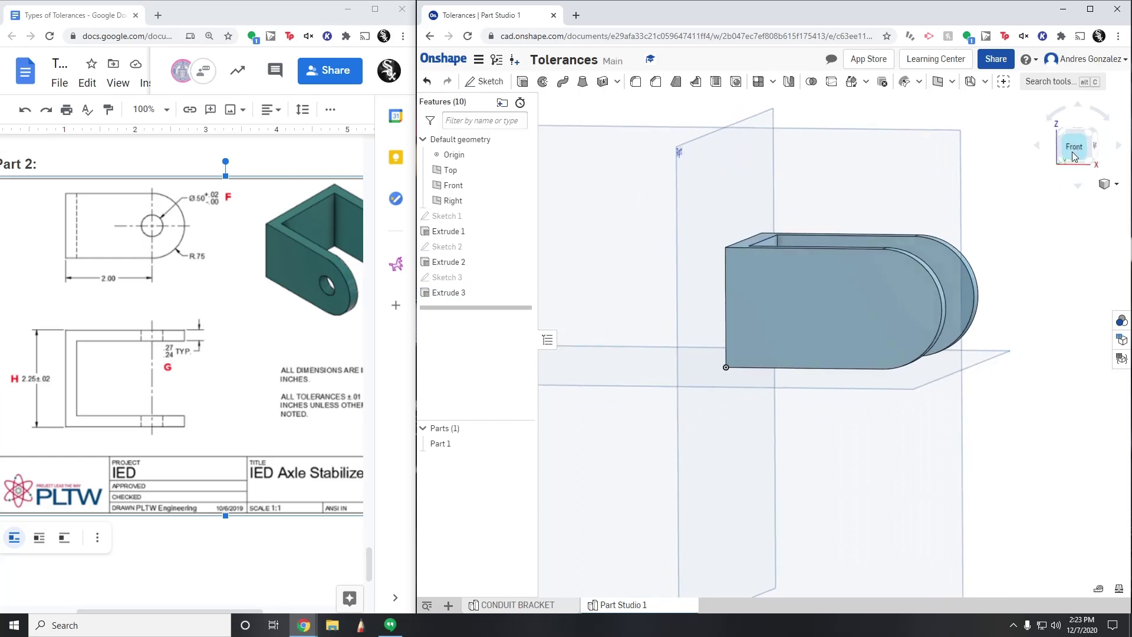
click(1072, 151)
click(485, 82)
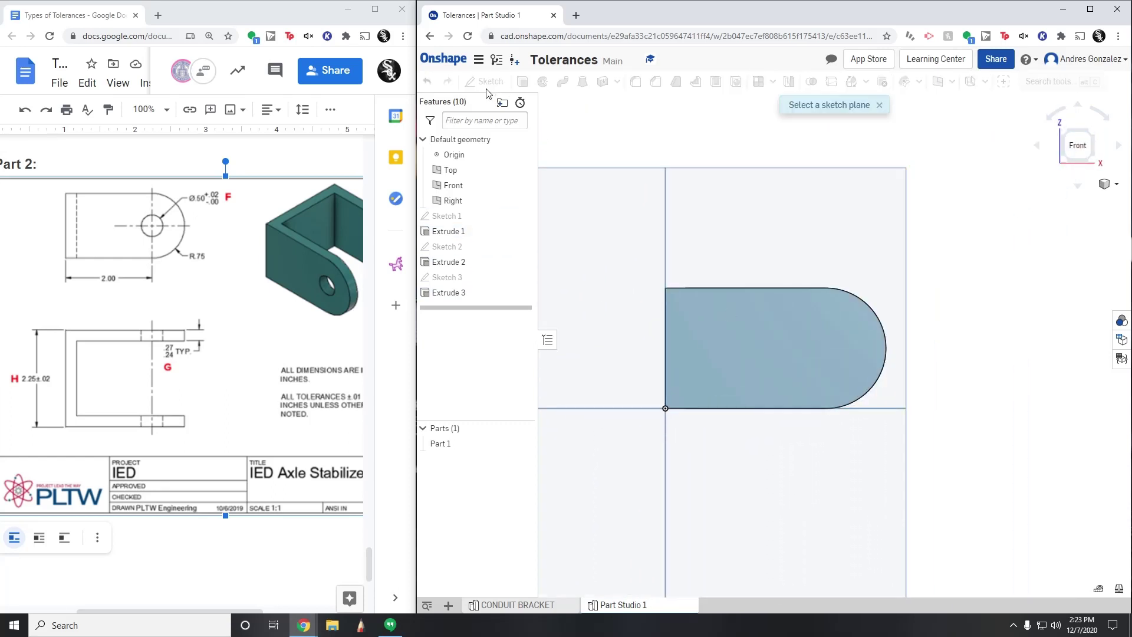
click(849, 361)
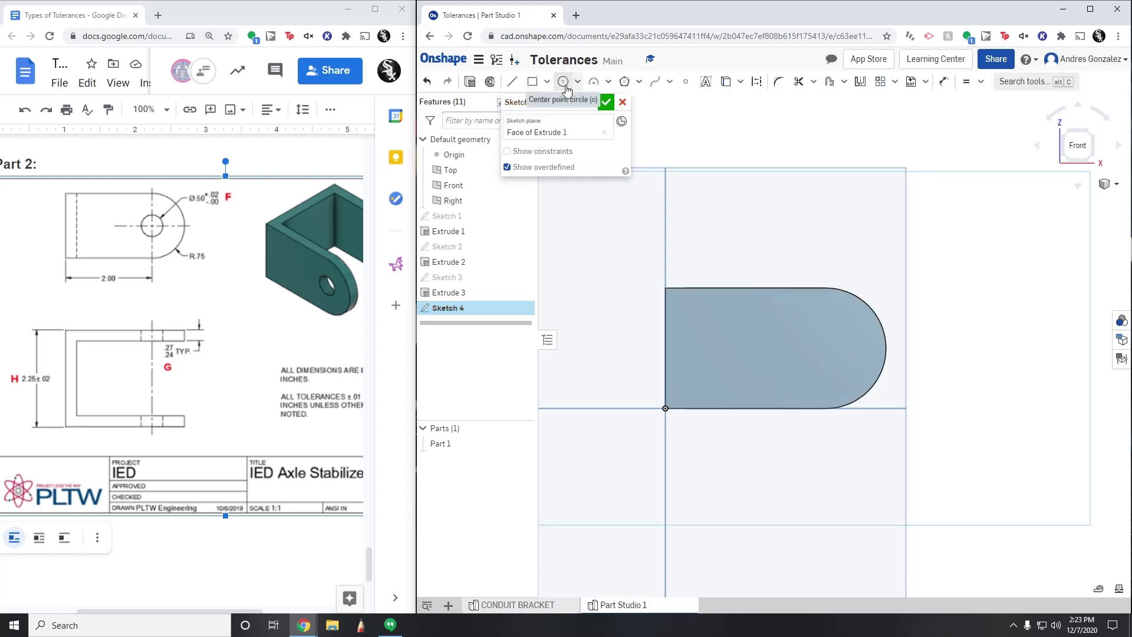
Draw a Ø0.5 centre-point circle at the rounded end's centre and finish the sketch.
click(564, 83)
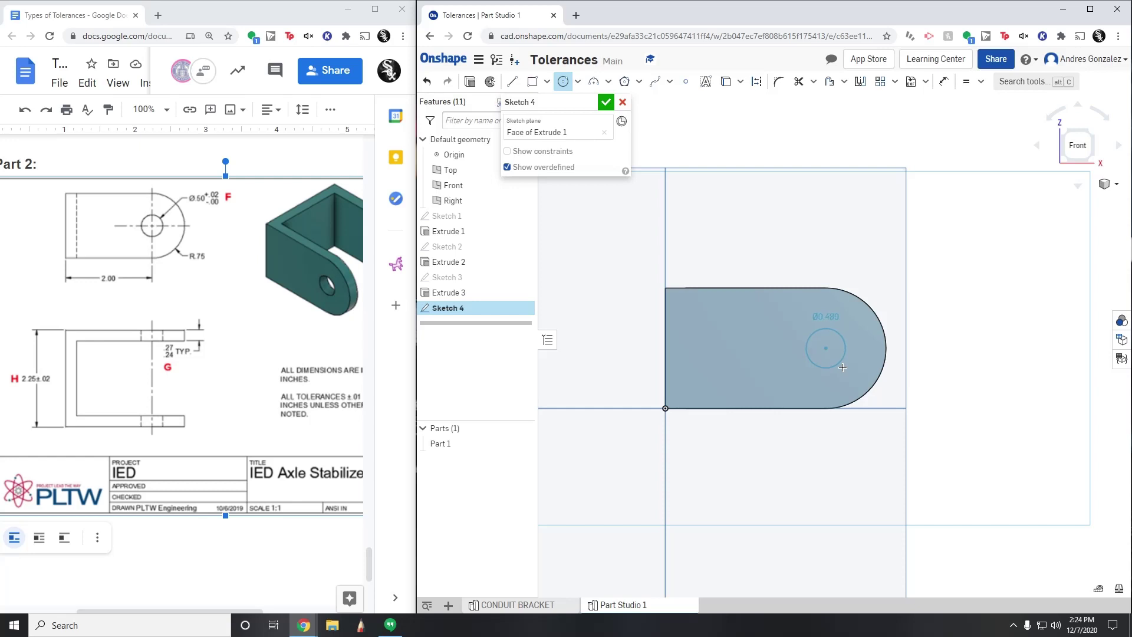
click(843, 368)
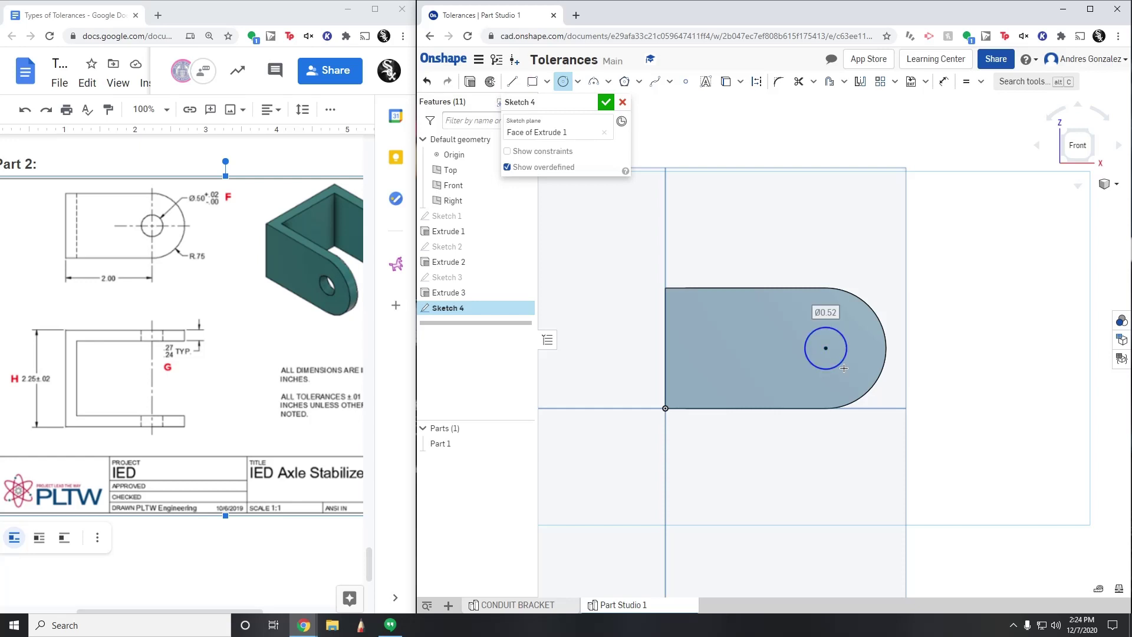
text(0.5)
key(Return)
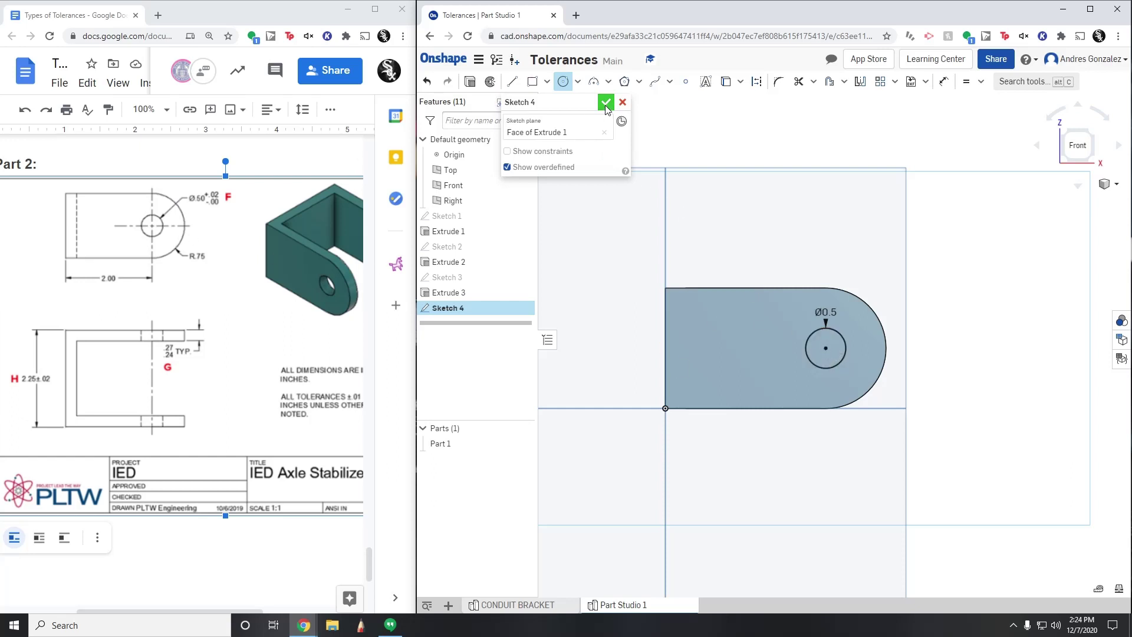
click(605, 104)
Extrude the Ø0.5 circle as a Remove cut set to Through all.
click(1062, 150)
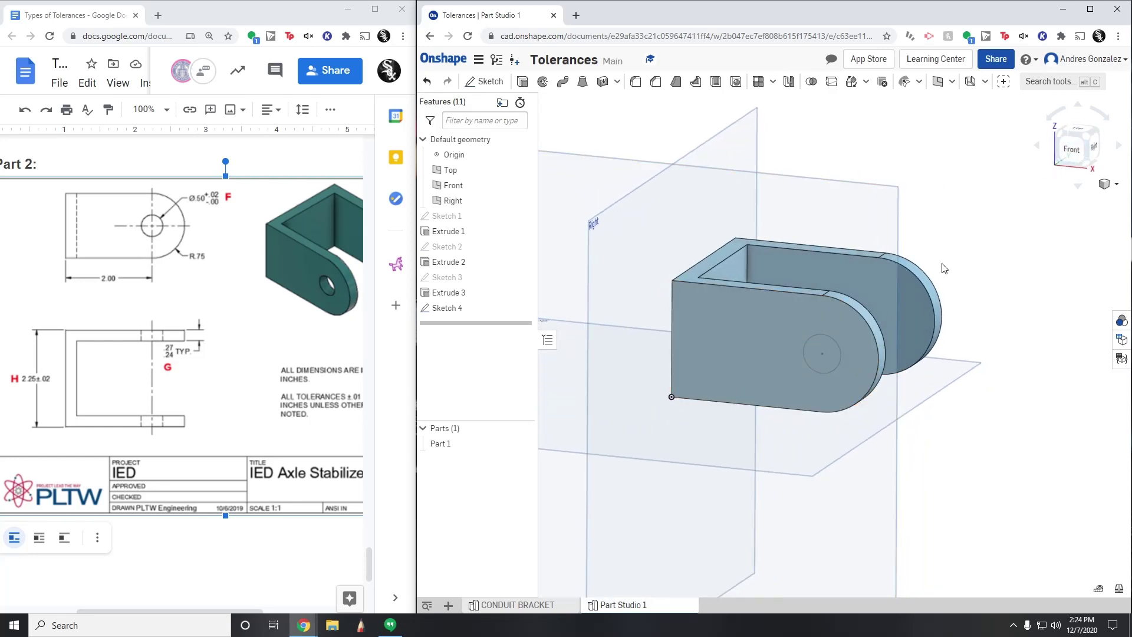
click(523, 83)
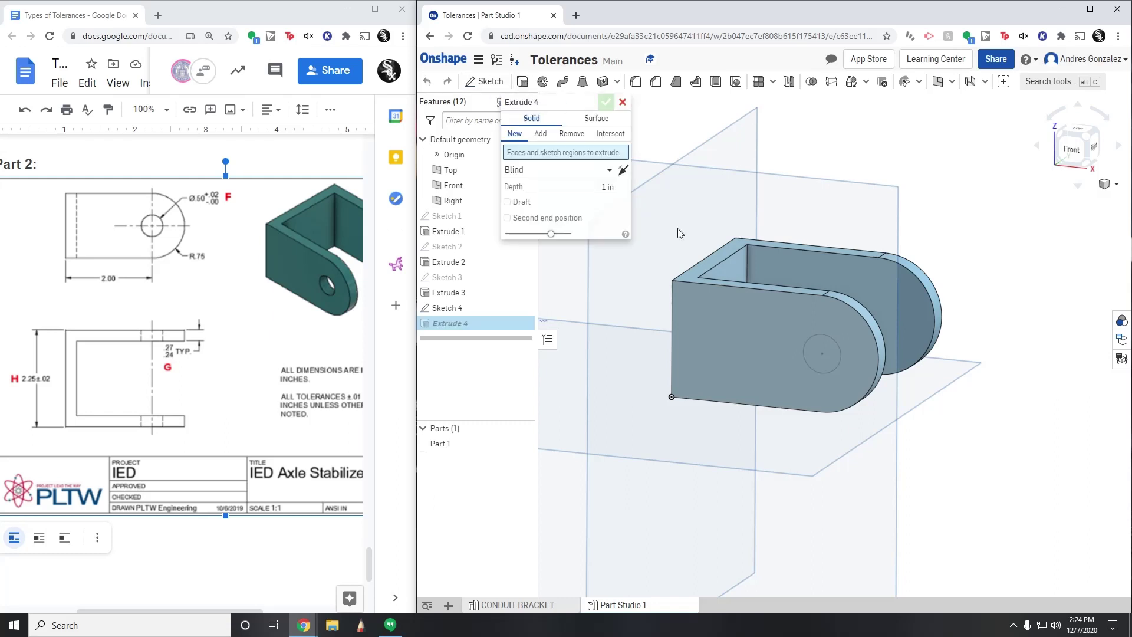
click(833, 345)
click(571, 135)
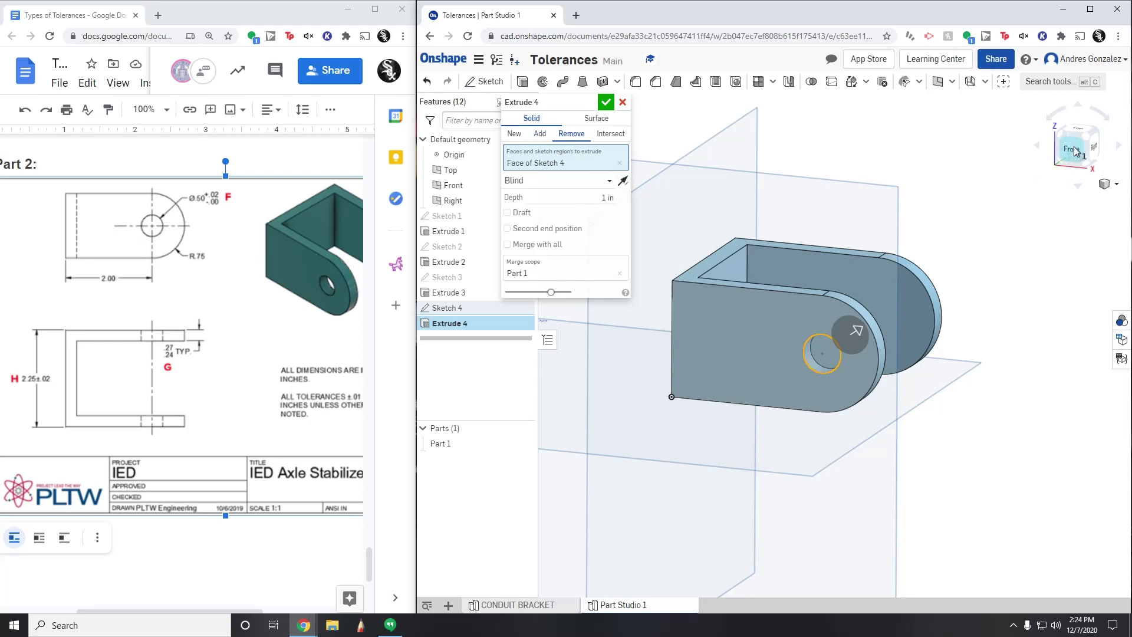
drag(1074, 151, 1035, 210)
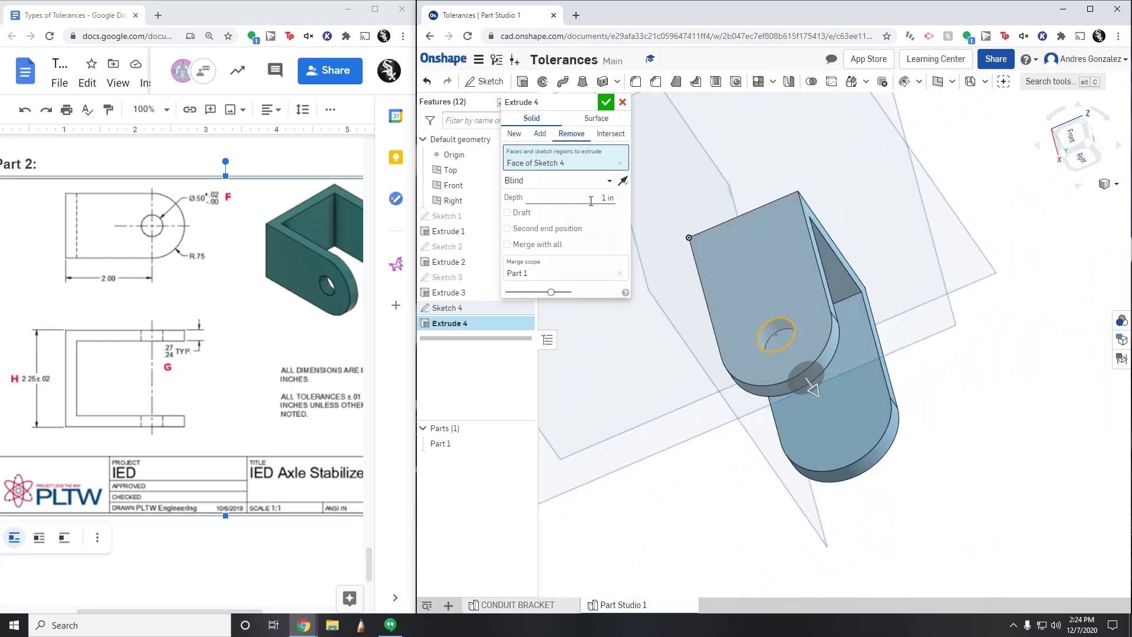
click(609, 184)
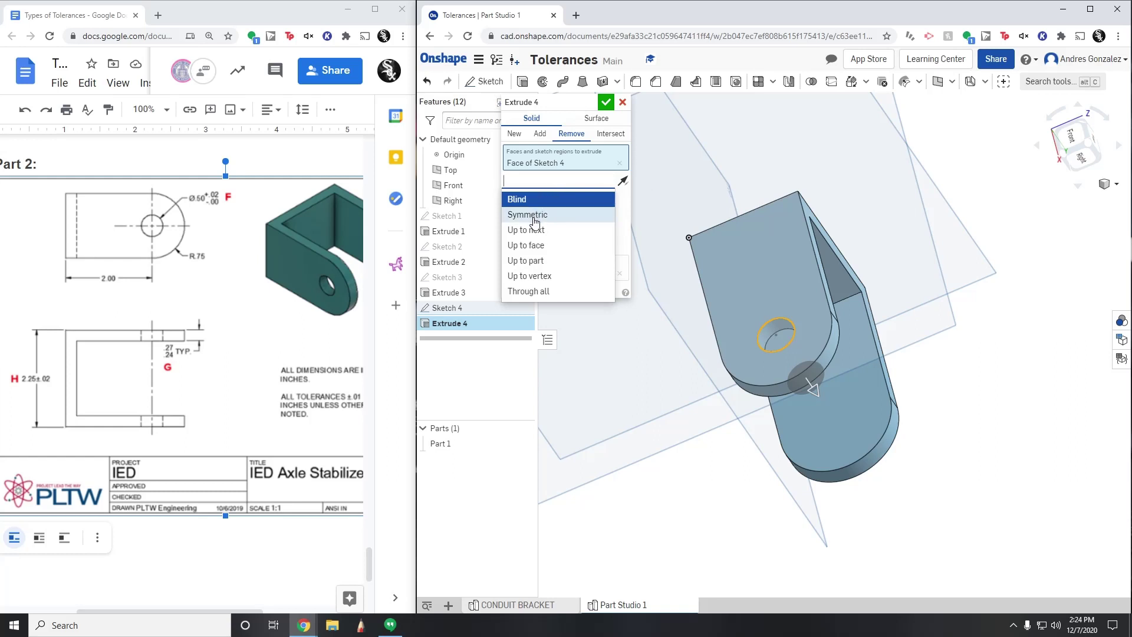
click(535, 290)
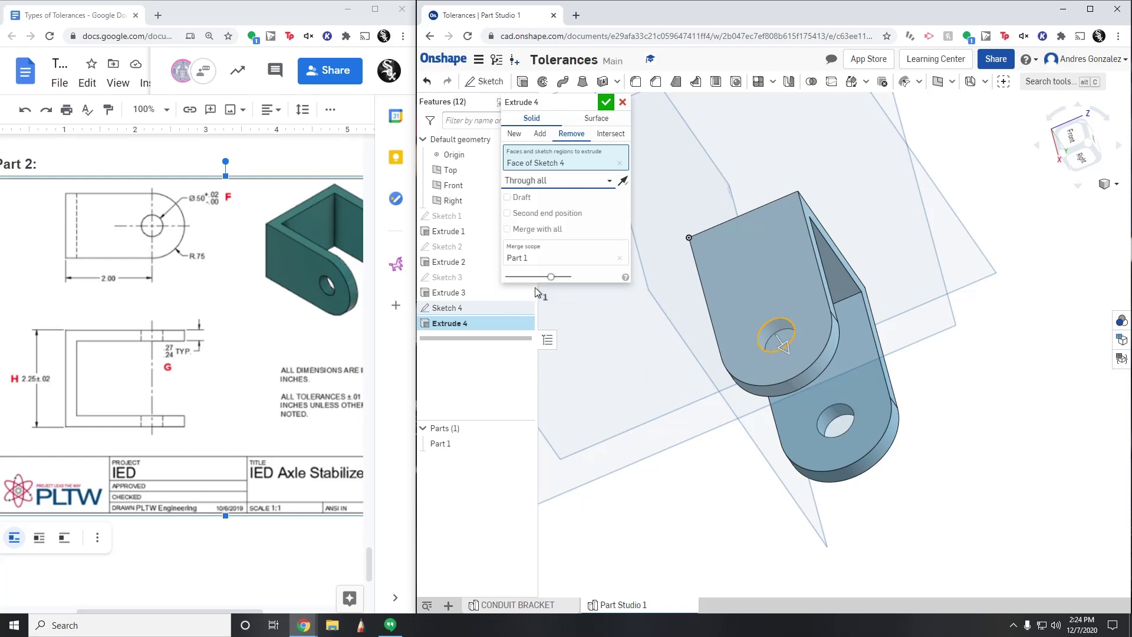
click(606, 104)
drag(1073, 147, 1074, 202)
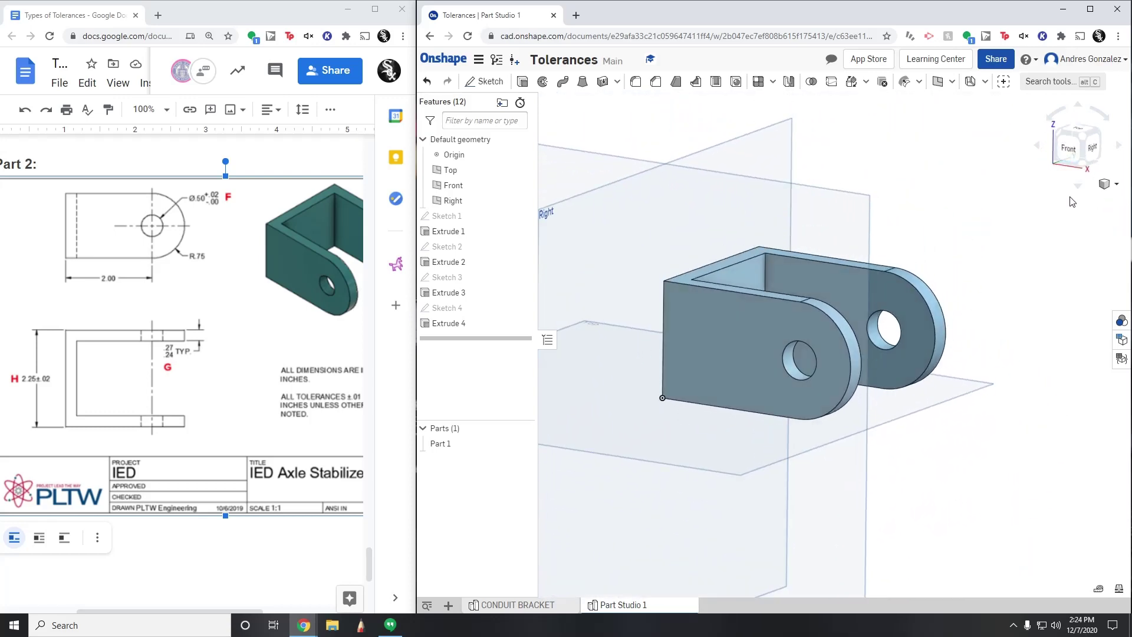
Hide the datum planes and inspect Part 1's U-bracket with its two Ø0.5-holed rounded arms.
key(p)
middle_drag(922, 325, 963, 295)
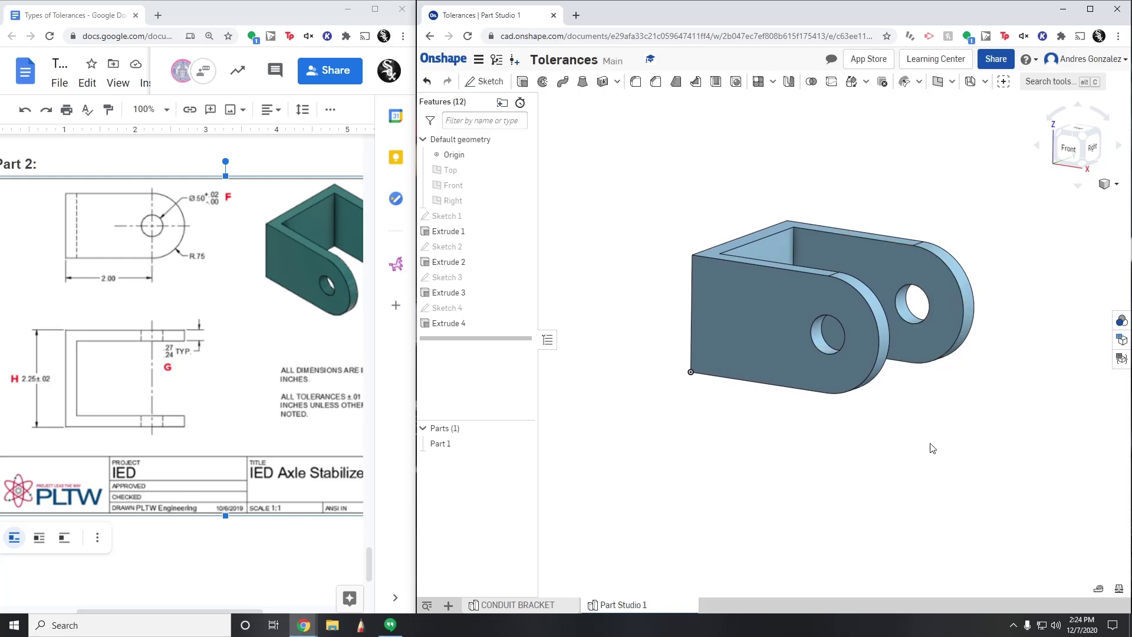
middle_drag(891, 463, 890, 488)
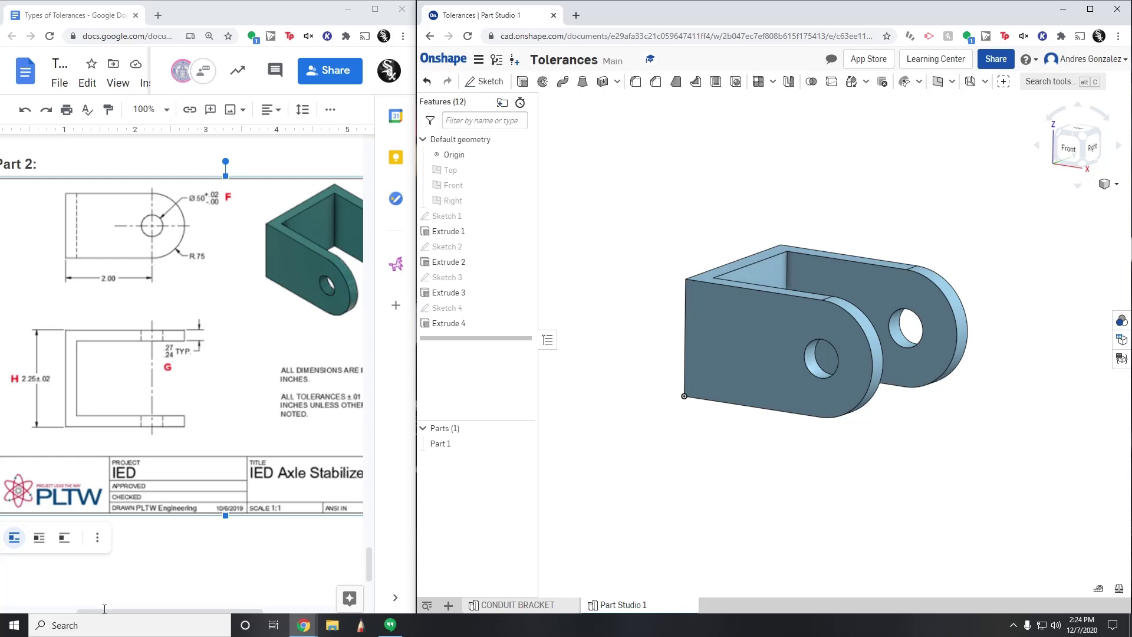
scroll(104, 609, right, 2)
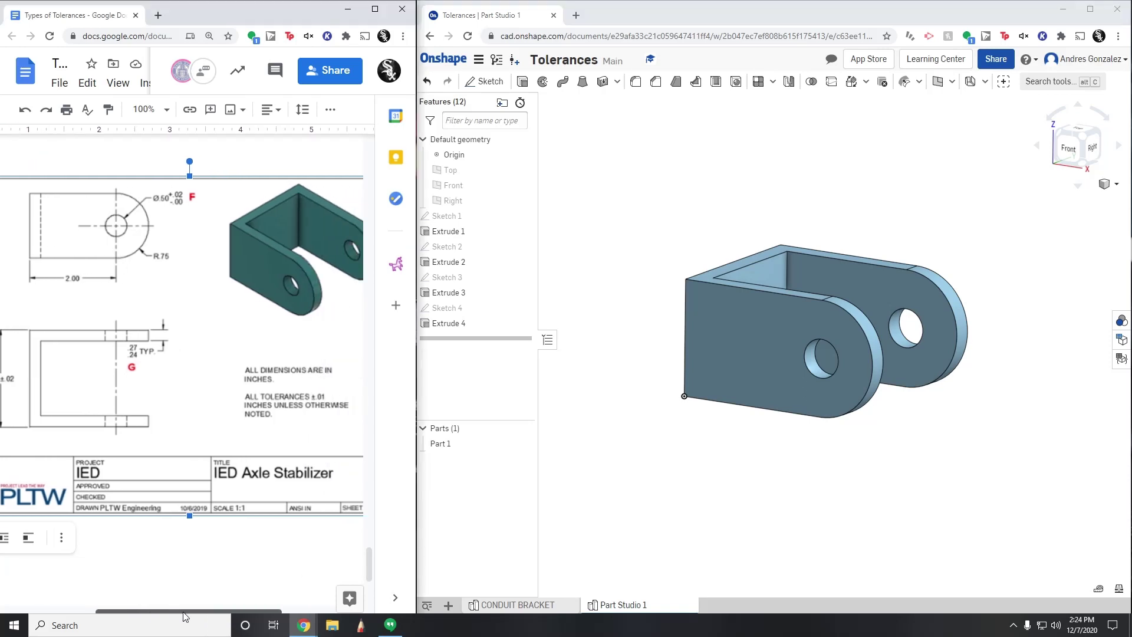
mouse_move(184, 616)
mouse_down()
mouse_move(206, 613)
mouse_move(142, 609)
mouse_up()
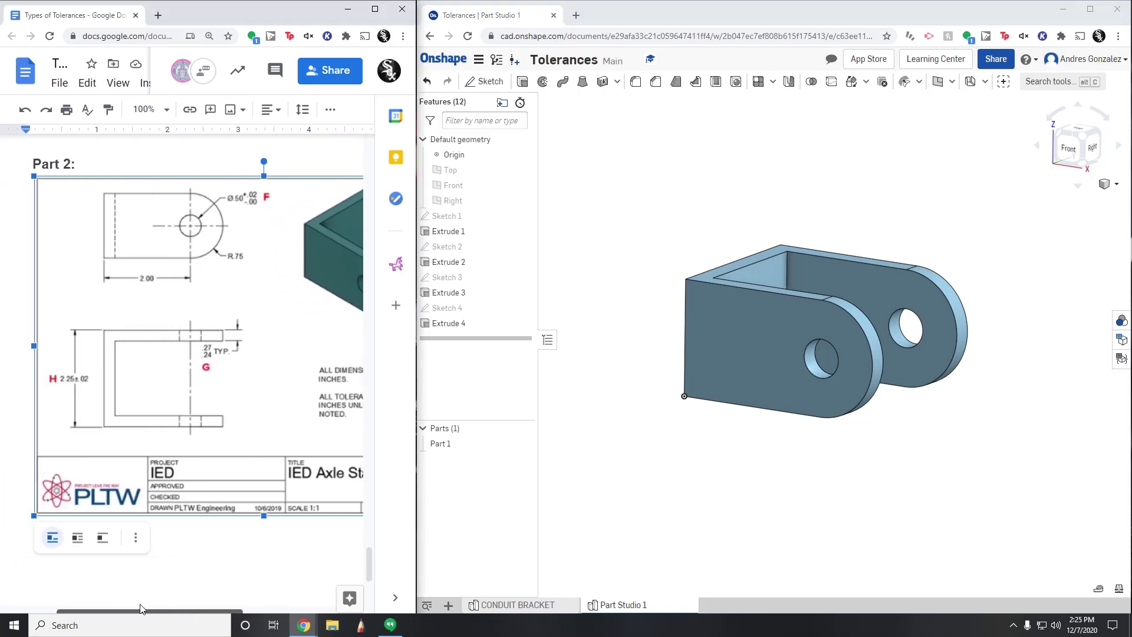
scroll(129, 610, right, 2)
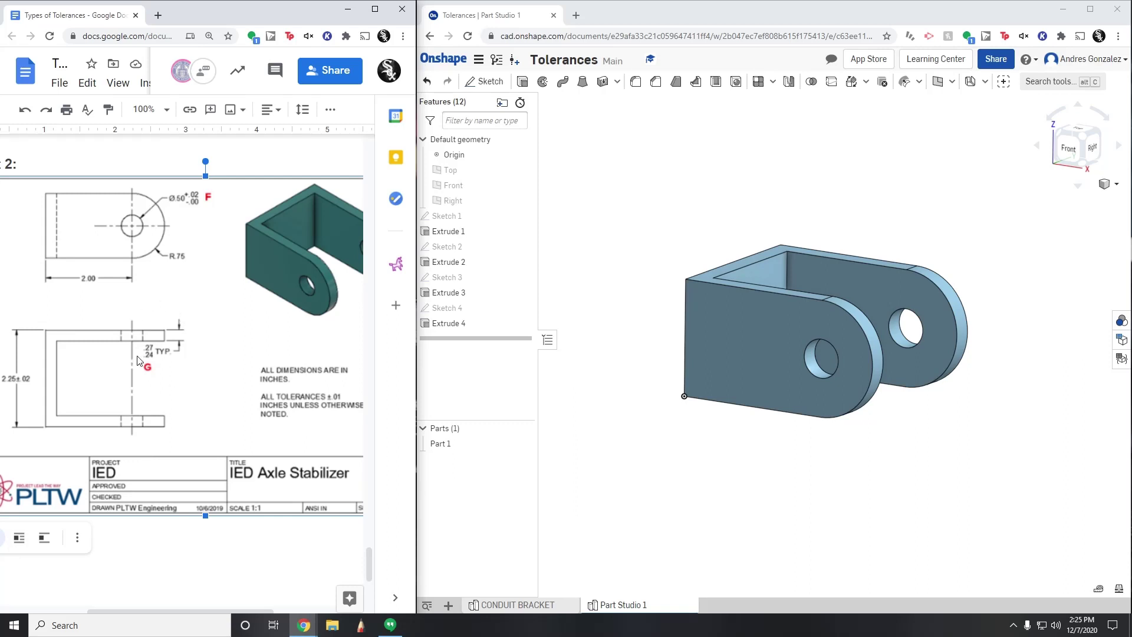
drag(192, 611, 168, 611)
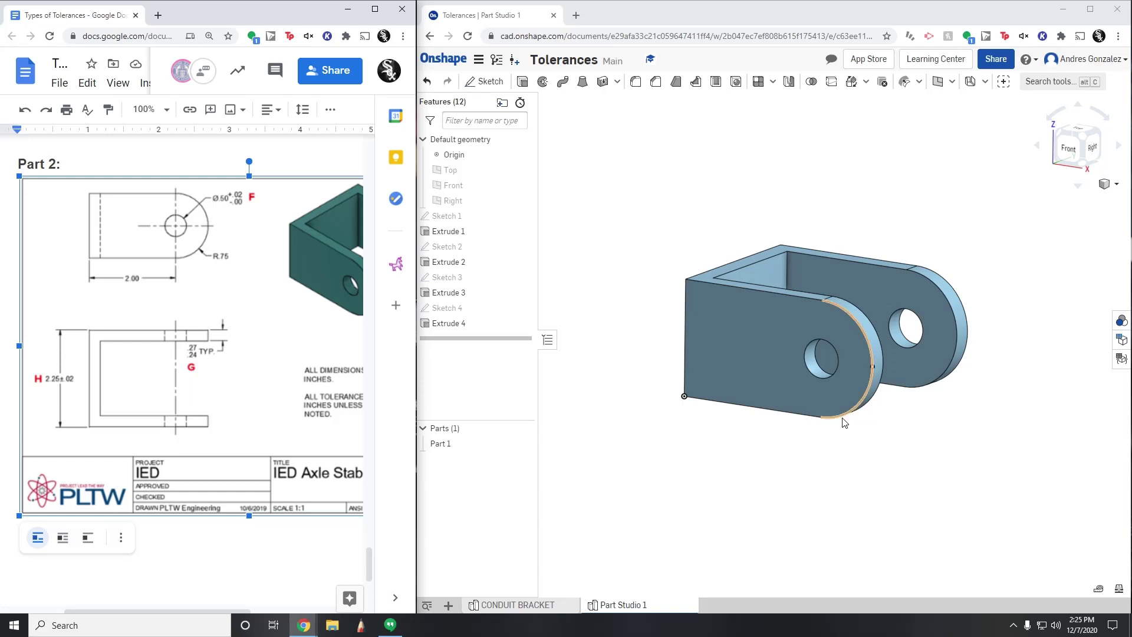
drag(1077, 154, 1071, 156)
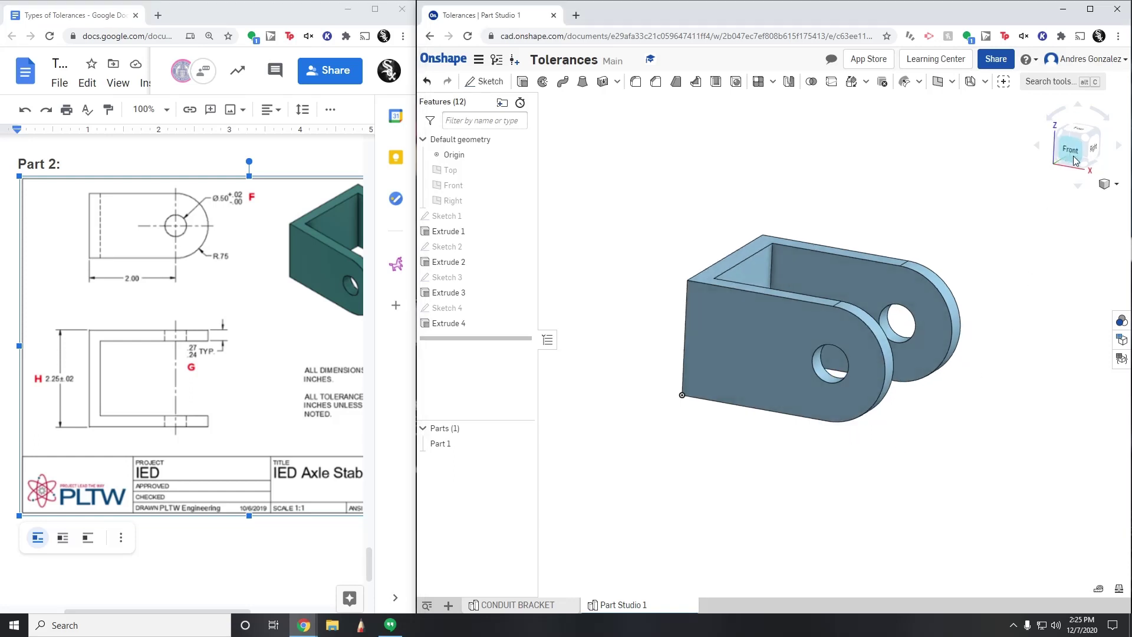